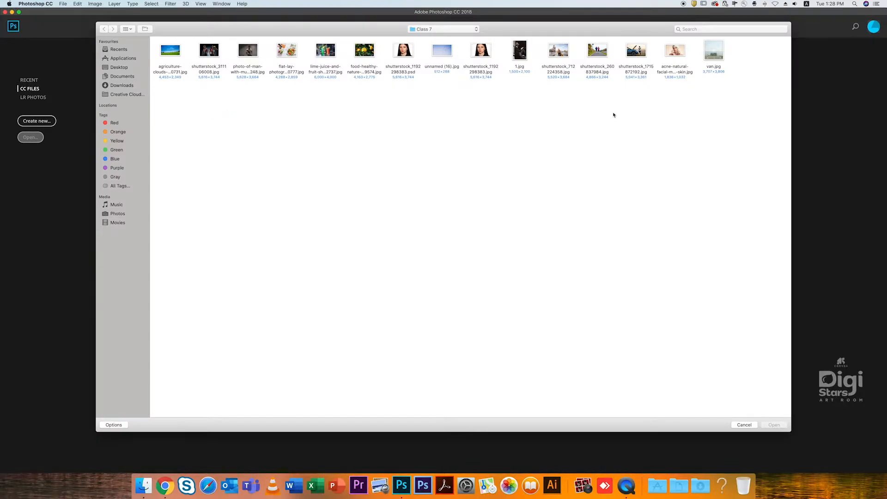
- Open the flat-lay vegetable salad photo from the Class 7 folder and activate the Crop tool
left_click(291, 71)
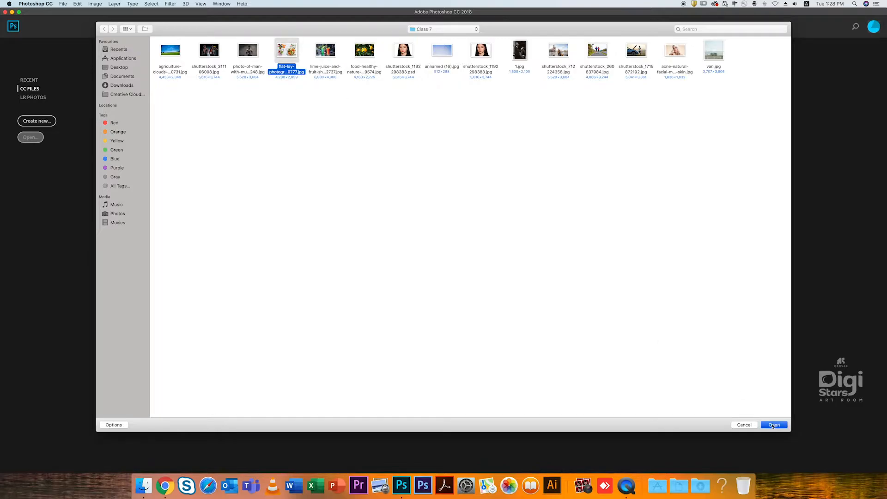
key("Return")
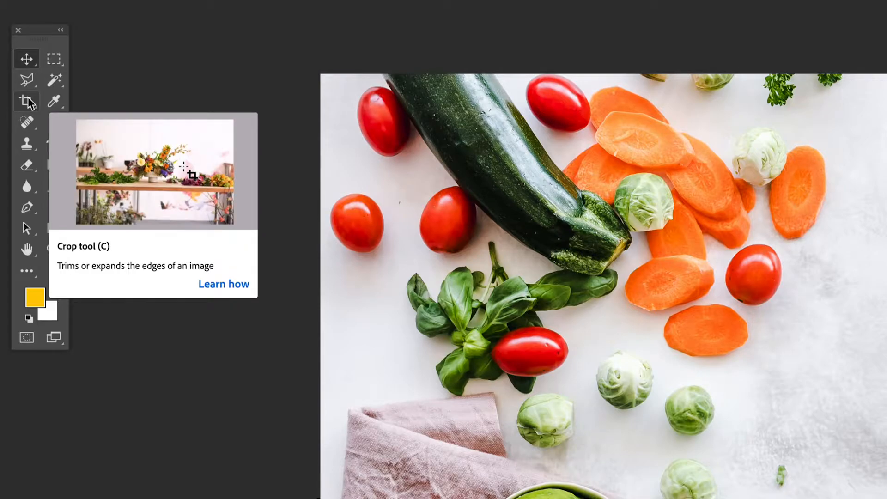
right_click(27, 101)
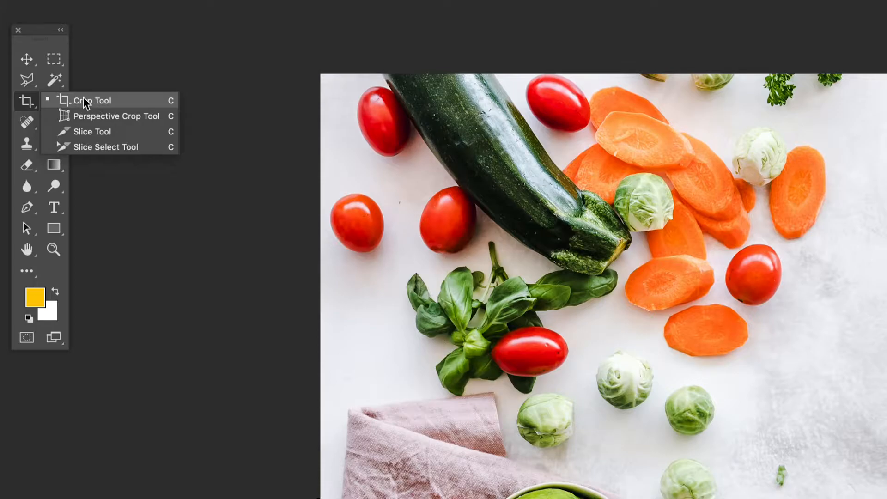
left_click(51, 105)
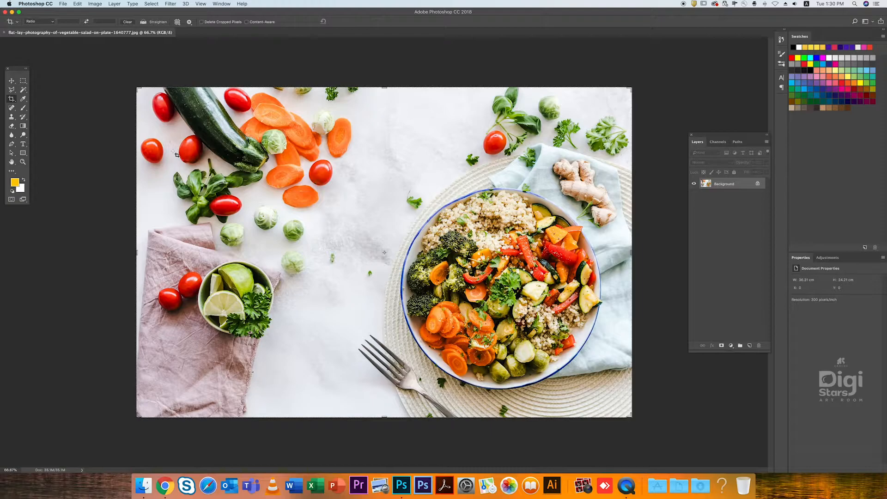
- Tighten the crop frame around the salad plate without a fixed ratio, trimming the photo's left side and upper part
left_click_drag(137, 252, 228, 252)
left_click_drag(383, 87, 384, 124)
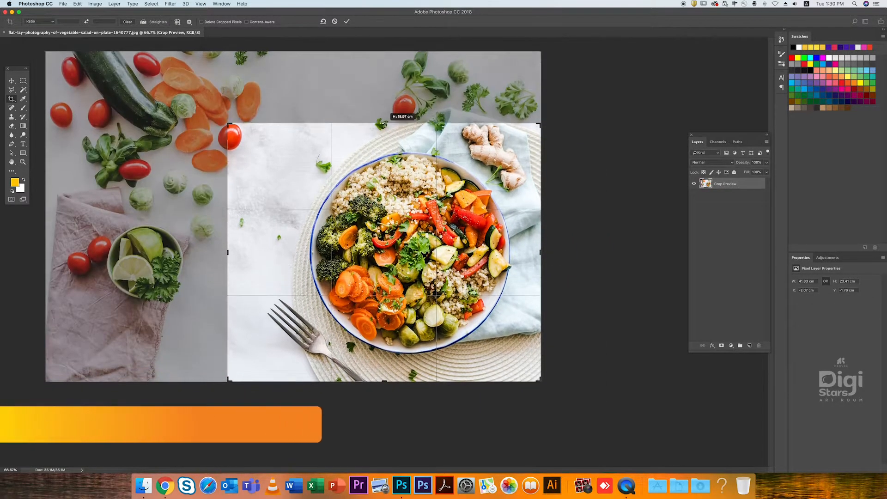
left_click_drag(227, 252, 253, 252)
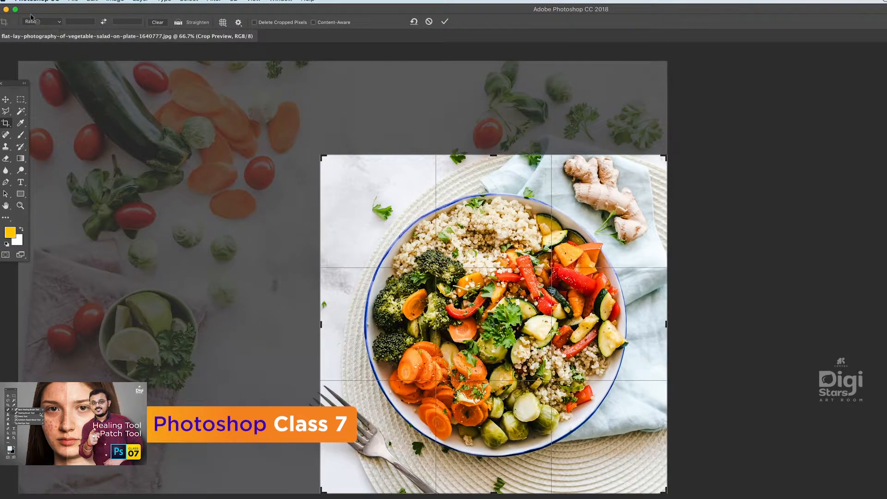
- Constrain the crop to the 1:1 (Square) ratio, reposition the photo behind it and make the frame slightly smaller
left_click(59, 22)
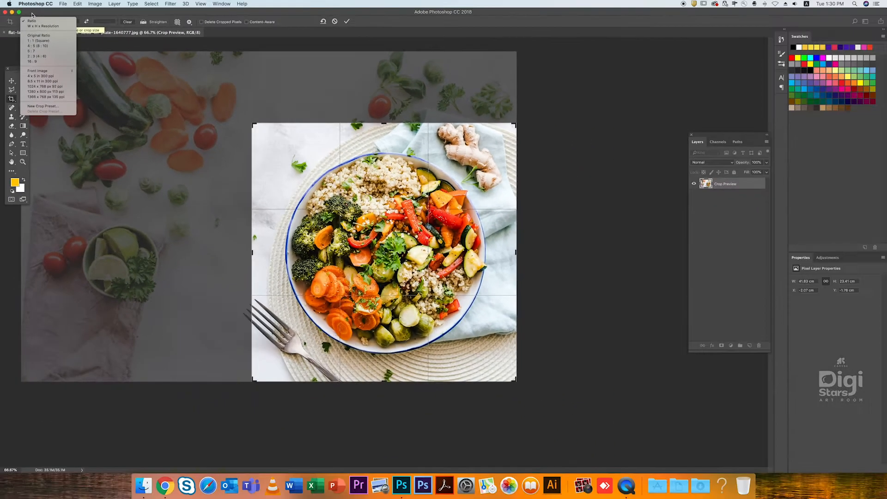
left_click(36, 43)
mouse_move(395, 213)
left_mouse_down()
mouse_move(333, 190)
mouse_move(398, 223)
left_mouse_up()
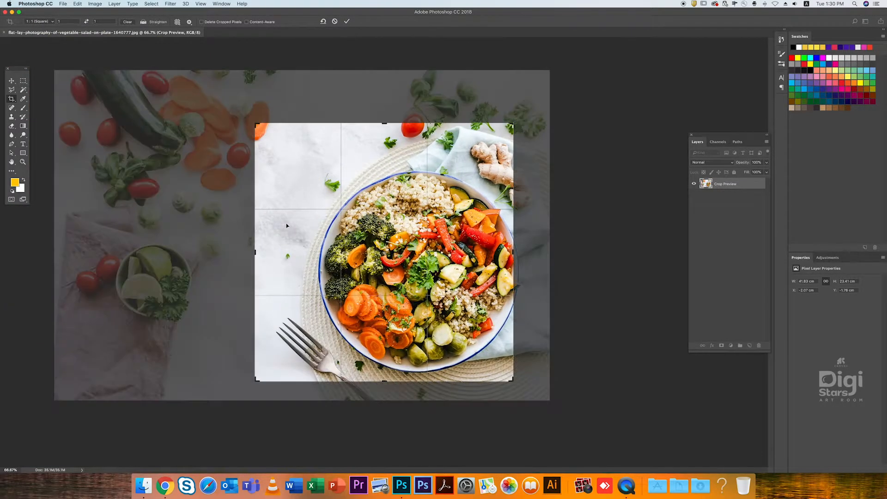
left_click_drag(255, 125, 259, 144)
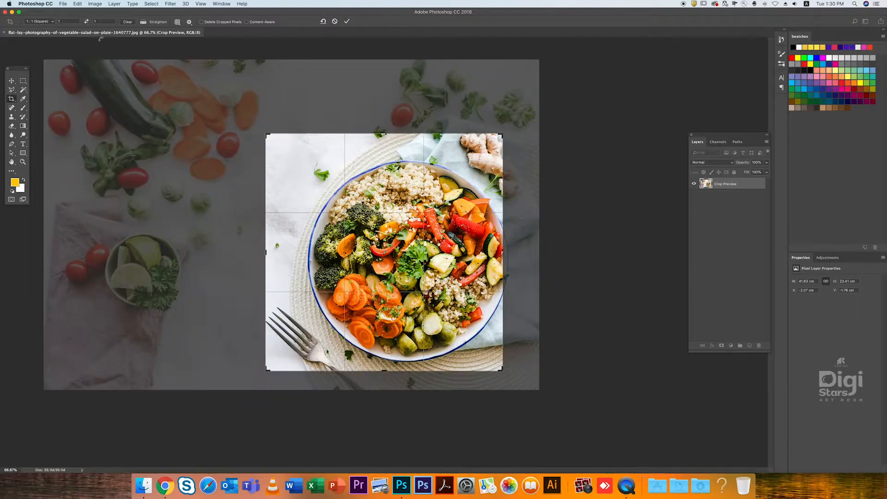
- Constrain the crop to the 16:9 ratio, resize the frame and shift the photo inside it
left_click(52, 22)
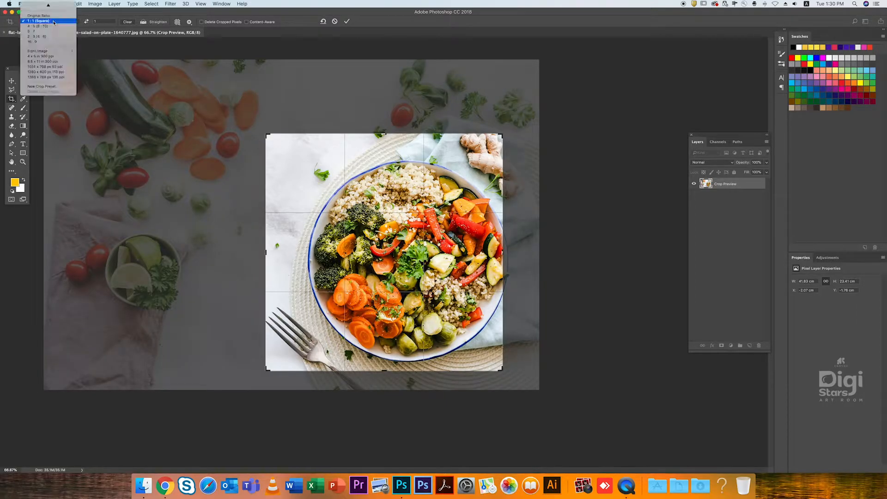
left_click(41, 42)
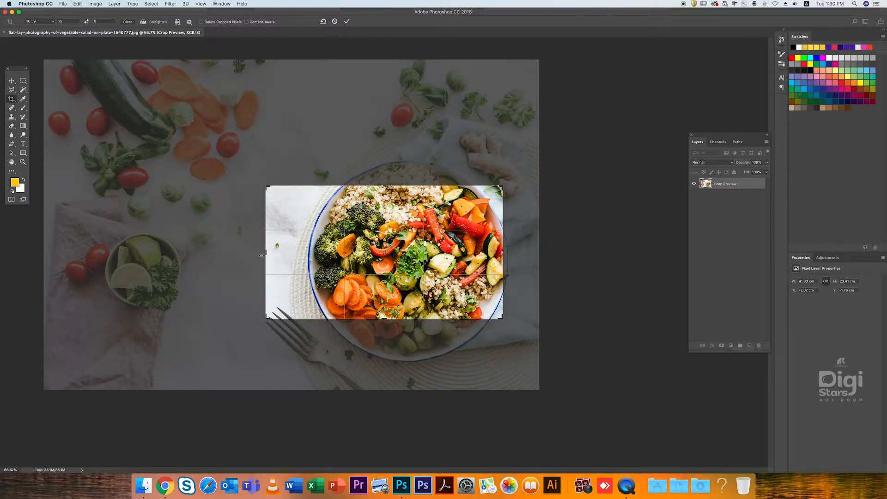
mouse_move(383, 189)
left_mouse_down()
mouse_move(383, 165)
mouse_move(383, 172)
left_mouse_up()
left_click_drag(317, 178, 384, 190)
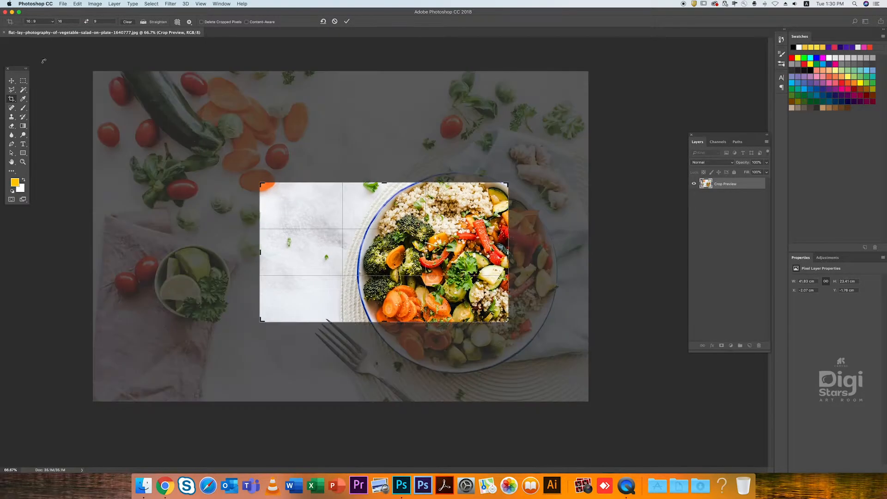
- Apply the 4 x 5 in 300 ppi crop preset and shift the photo within the frame
left_click(52, 22)
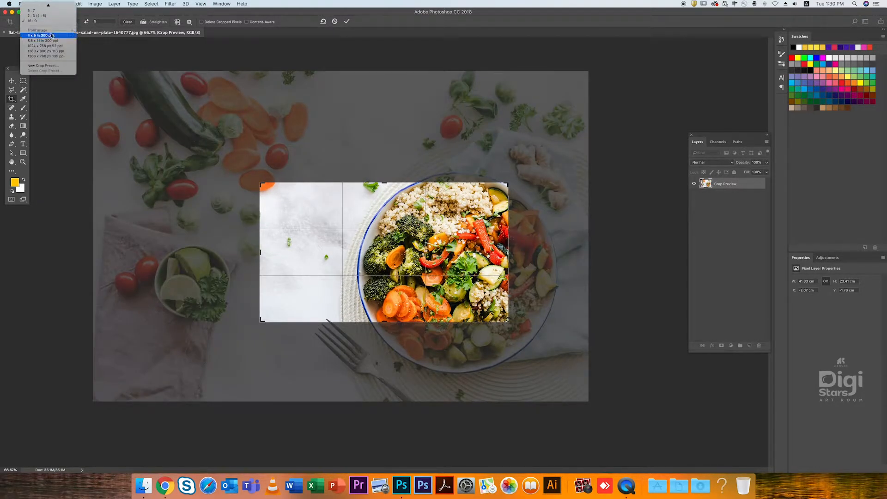
left_click(36, 35)
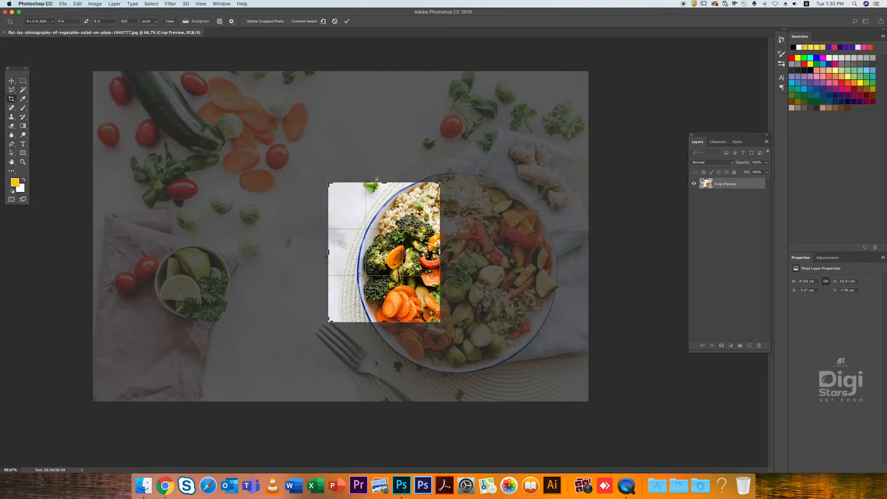
mouse_move(391, 211)
left_mouse_down()
mouse_move(402, 211)
mouse_move(378, 201)
left_mouse_up()
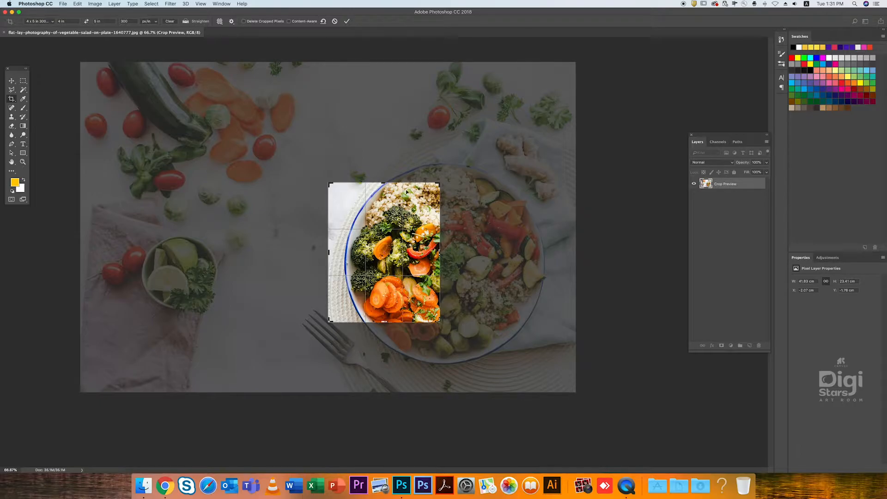
left_click_drag(439, 182, 432, 214)
- Apply the 1024 x 768 px 92 ppi crop preset, try enlarging the frame and undo that resize
left_click(86, 21)
left_click(40, 21)
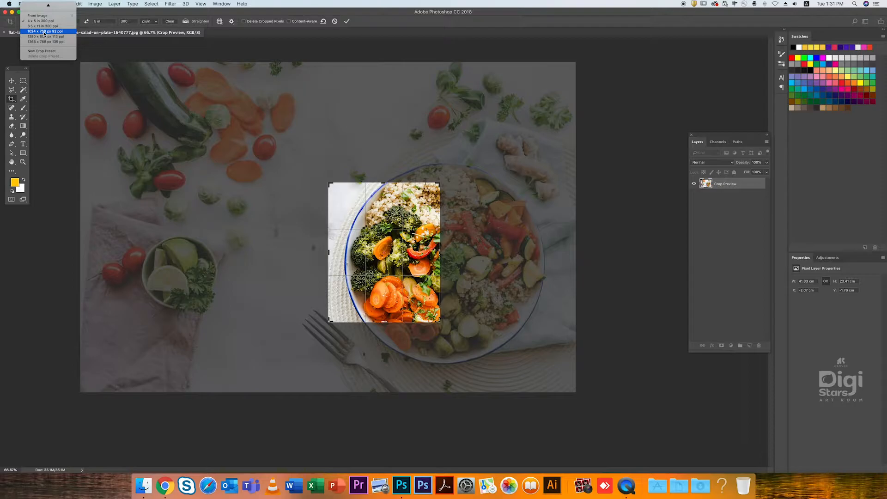
left_click(45, 32)
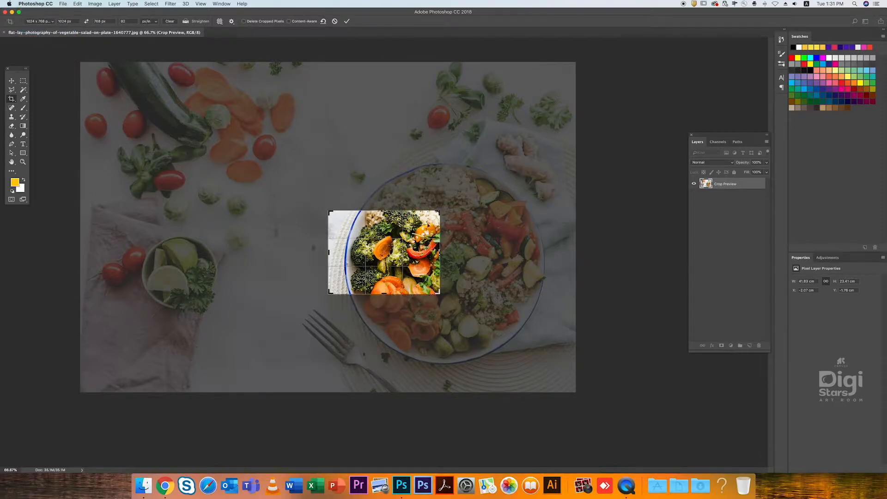
left_click_drag(440, 210, 478, 181)
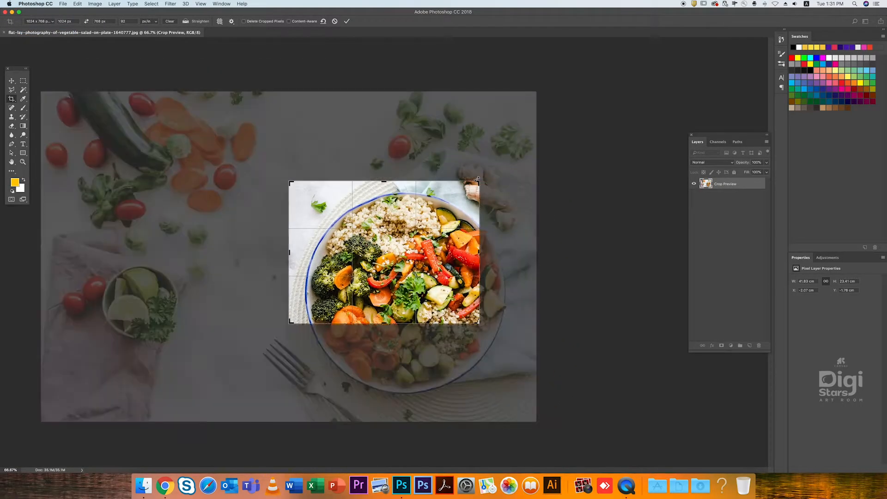
key("super+z")
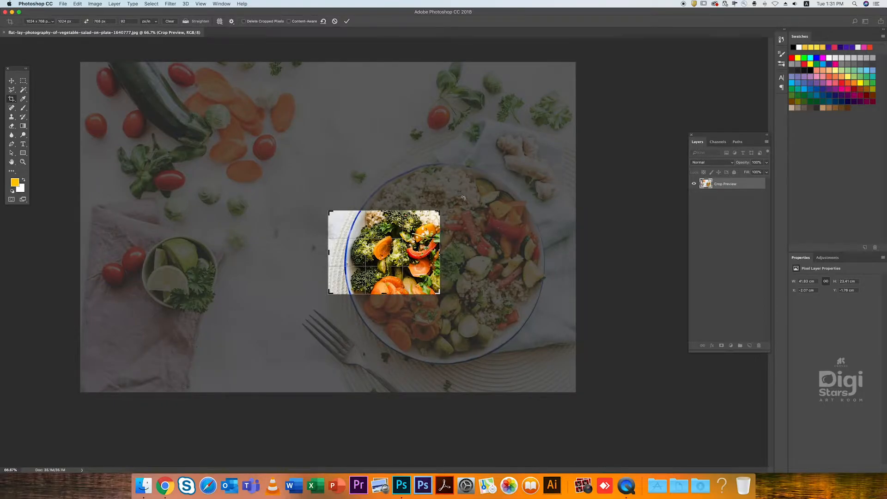
- Clear the preset crop dimensions and freely enlarge the frame on all sides into a wide rectangle around the plate
left_click(169, 21)
left_click_drag(388, 210, 388, 182)
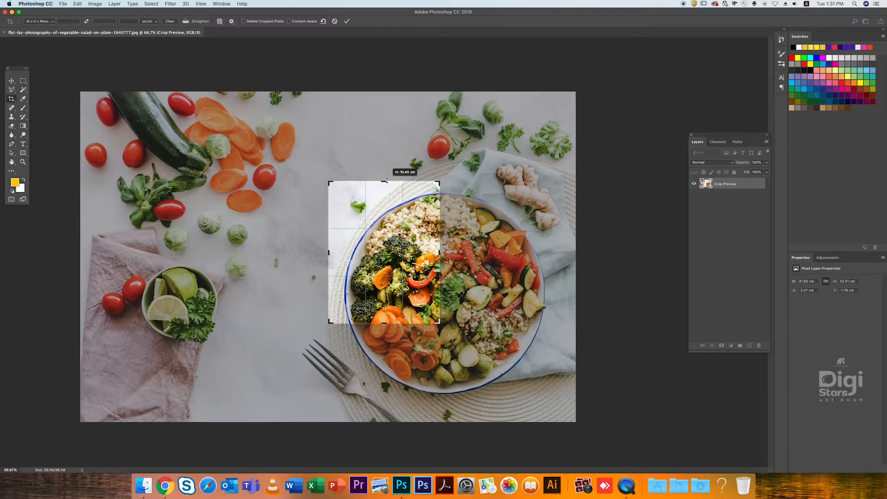
left_click_drag(327, 250, 258, 250)
left_click_drag(509, 255, 555, 255)
left_click_drag(364, 327, 365, 350)
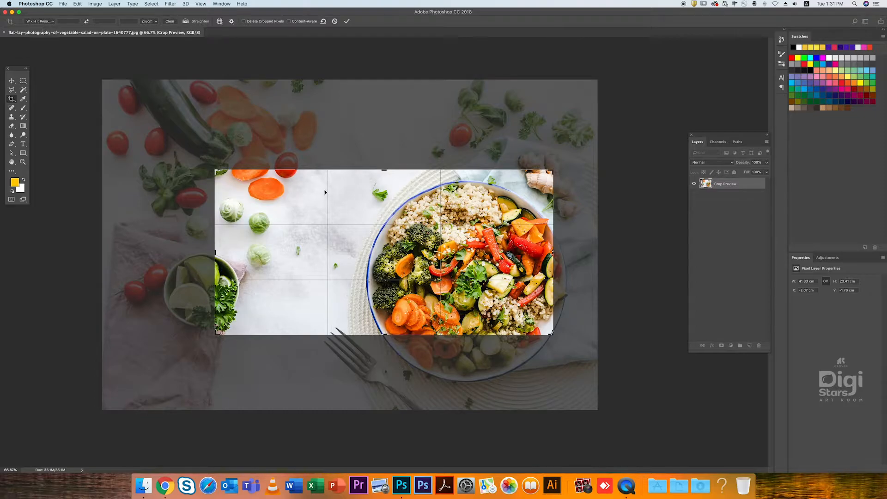
- Switch the crop back to the 16:9 ratio, enlarge the frame proportionally and shrink it again
left_click(46, 21)
left_click(35, 56)
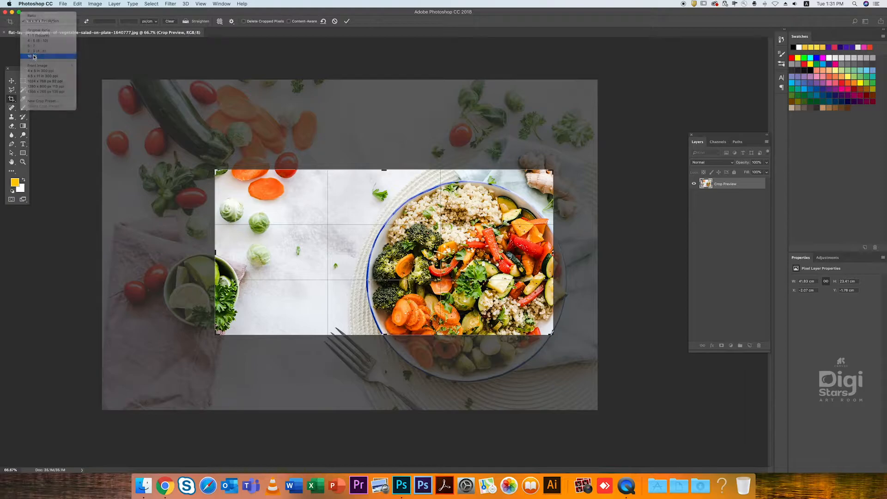
left_click_drag(215, 157, 173, 134)
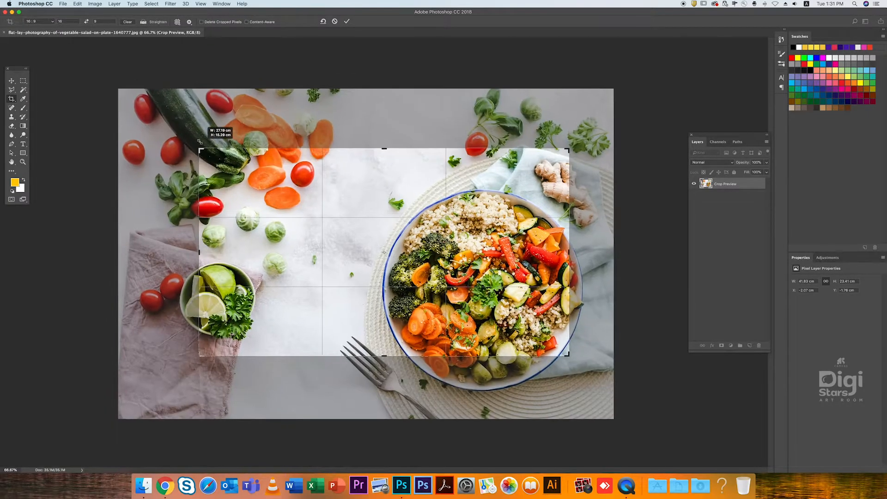
left_click_drag(384, 147, 384, 165)
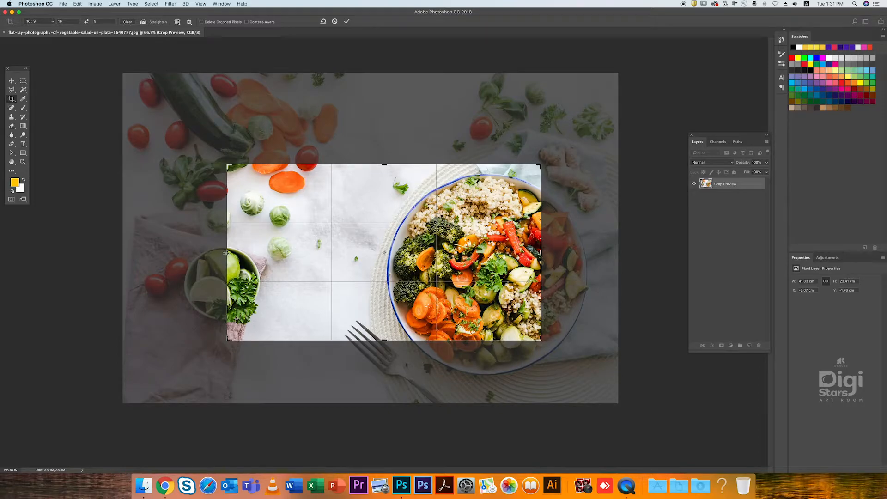
- Clear the 16:9 ratio, narrow the frame freely from the side and cancel the crop
left_click(128, 22)
left_click_drag(230, 254, 250, 253)
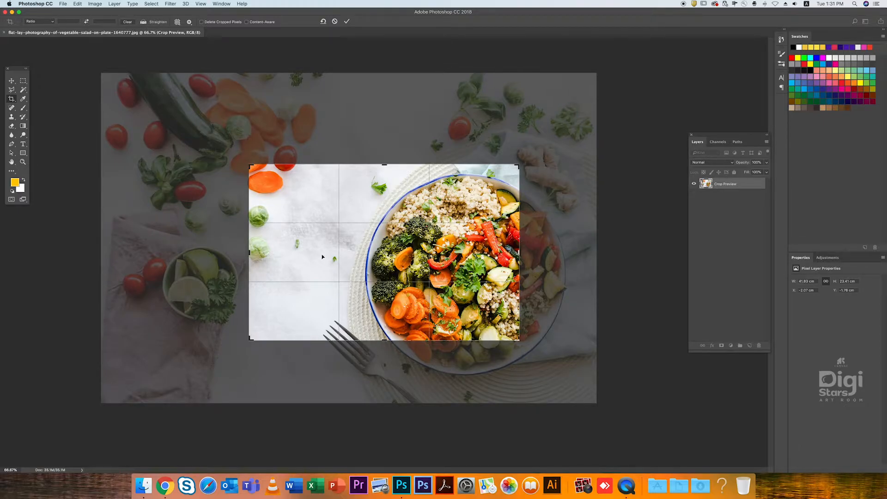
key("Escape")
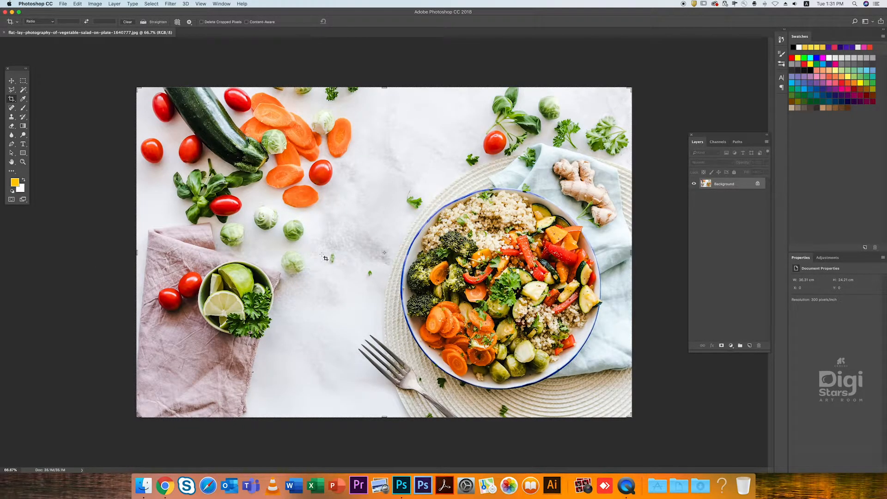
- Crop the photo closely around the salad plate with an unconstrained, nearly square frame, and apply the crop
left_click_drag(137, 87, 256, 123)
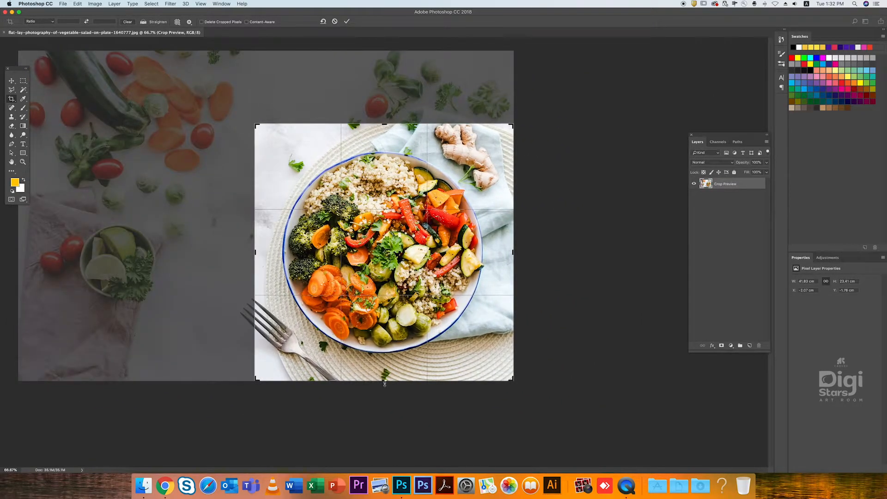
left_click_drag(385, 379, 385, 361)
left_click_drag(509, 256, 507, 253)
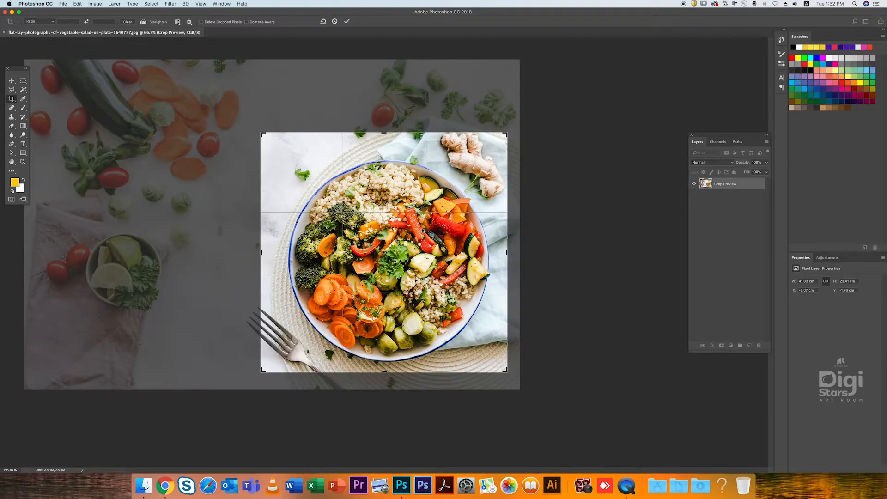
key("Return")
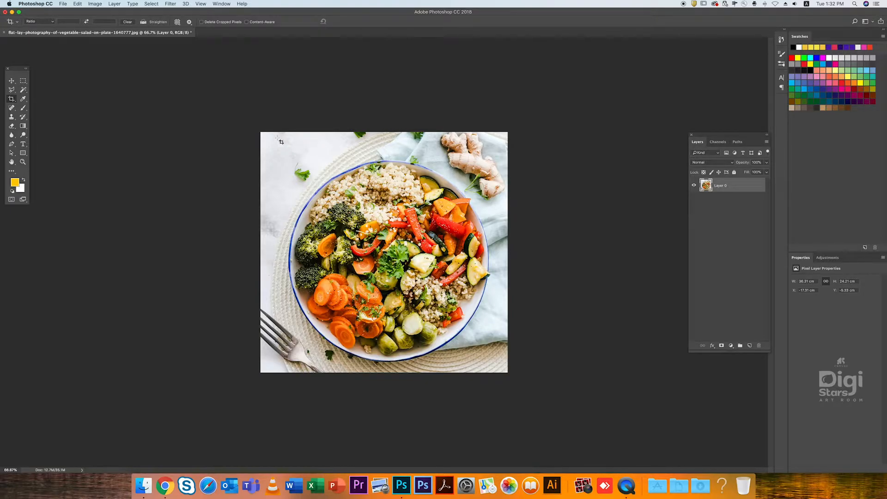
- Trim the cropped photo slightly closer to the plate and apply the crop with Delete Cropped Pixels turned on
left_click_drag(258, 123, 596, 358)
left_click_drag(17, 69, 12, 82)
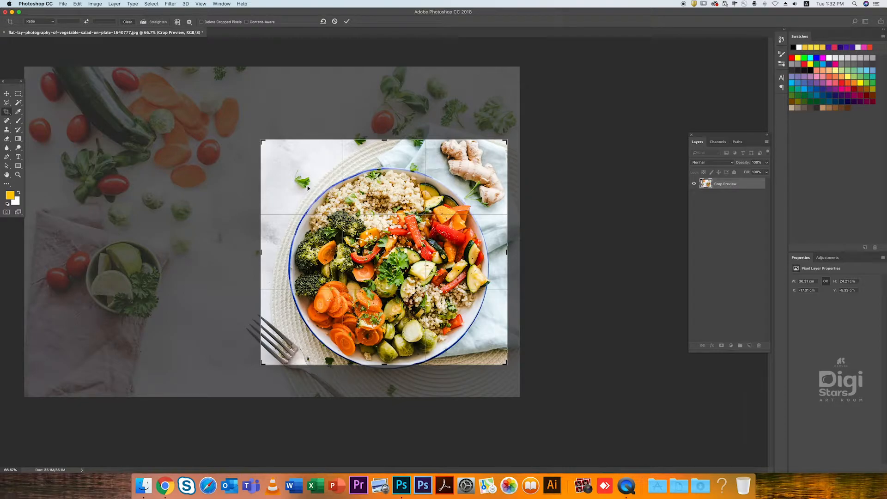
left_click(201, 22)
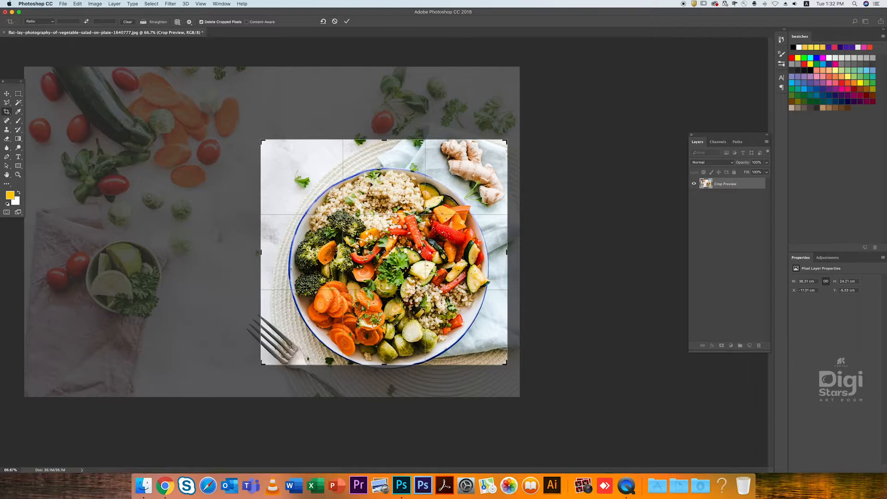
key("Return")
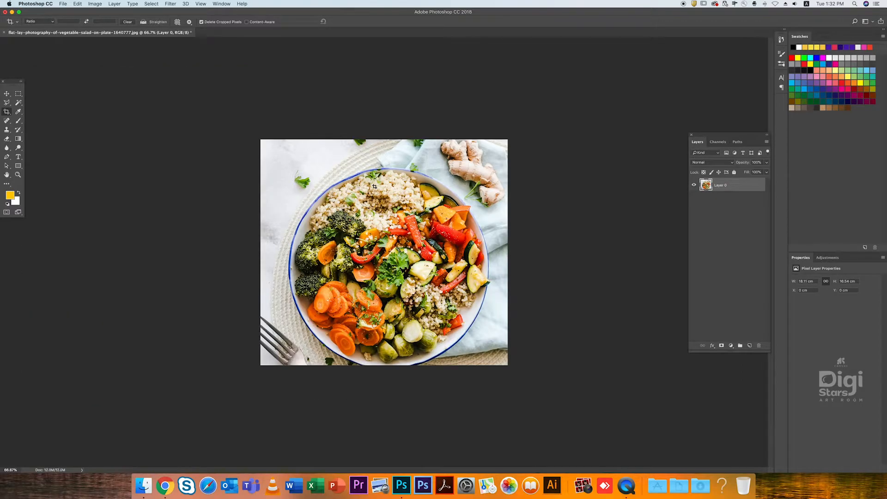
- Reopen the crop on the trimmed photo, turn off Delete Cropped Pixels and try extending the frame beyond the image
left_click(263, 140)
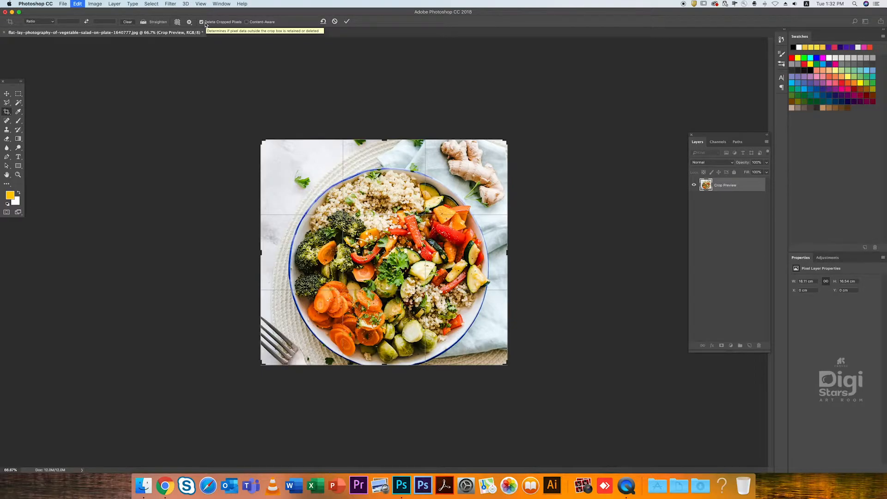
left_click(202, 22)
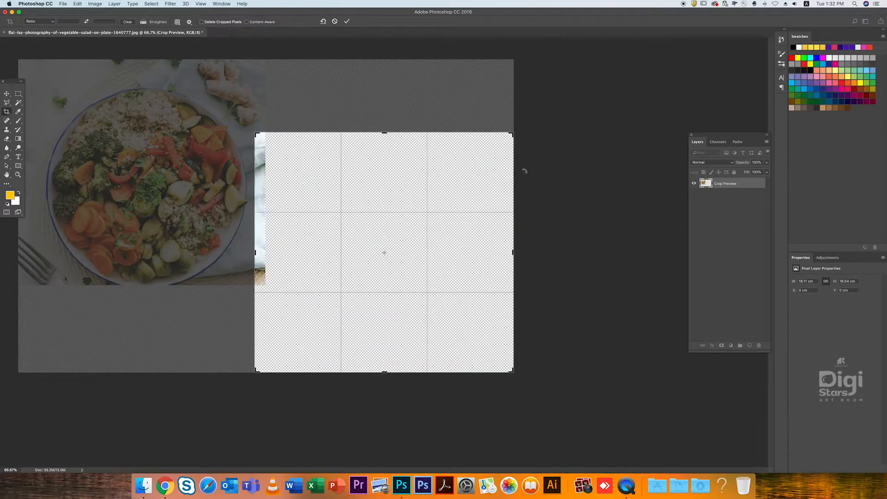
key("Return")
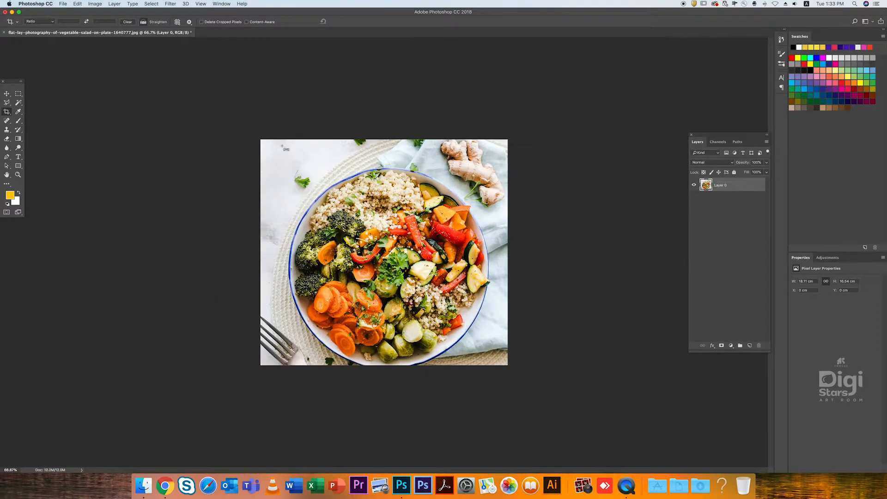
- Undo the last crop and crop the full photo closely around the salad plate with Delete Cropped Pixels turned off
key("super+z")
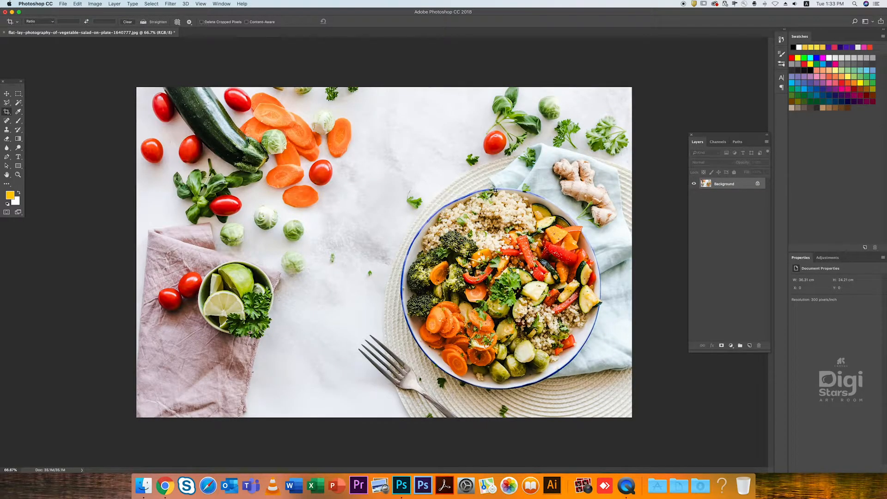
left_click_drag(385, 187, 617, 403)
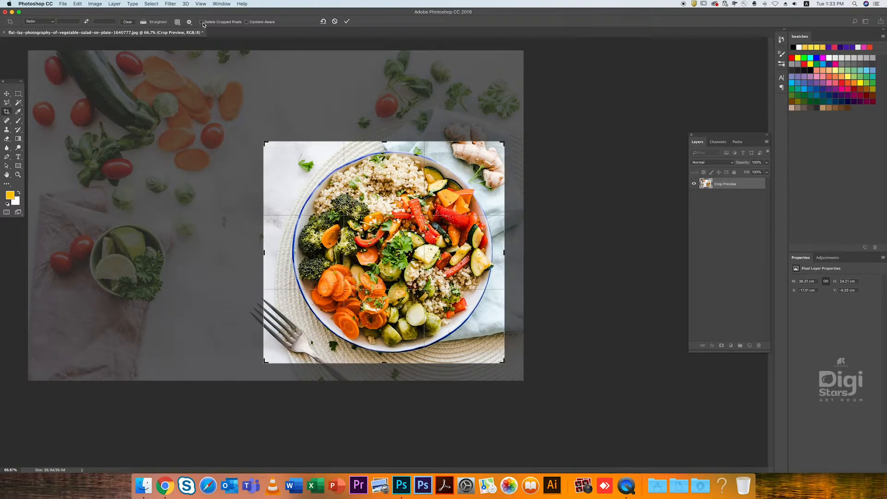
key("Return")
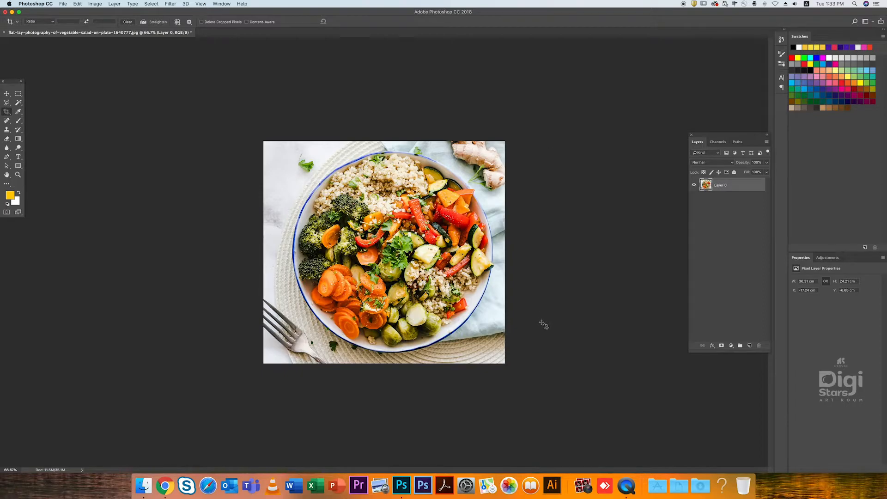
- Reopen the crop frame, extend it outward over the hidden surroundings of the plate, readjust its side and cancel the change
left_click(248, 142)
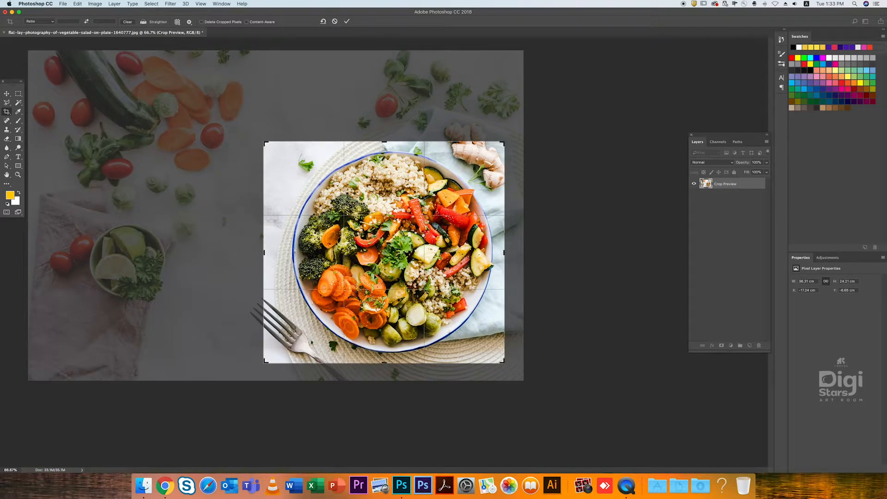
left_click_drag(264, 252, 129, 252)
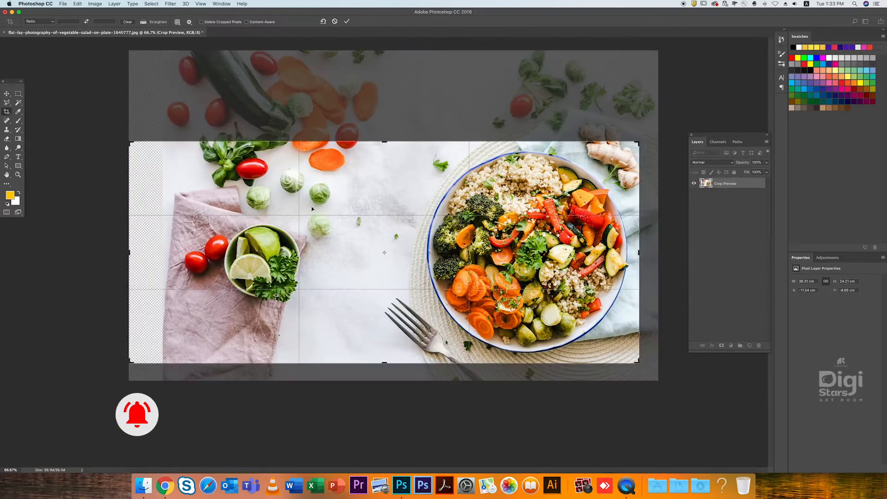
left_click_drag(384, 142, 389, 108)
left_click_drag(129, 253, 175, 251)
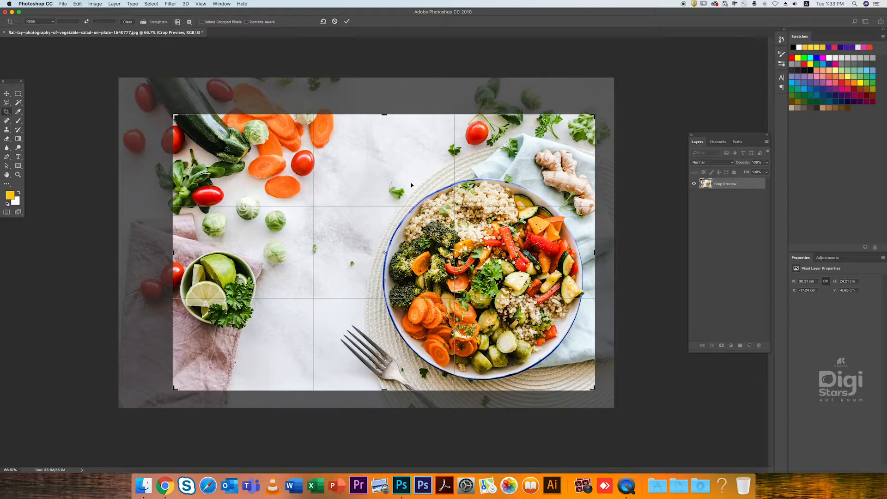
key("Return")
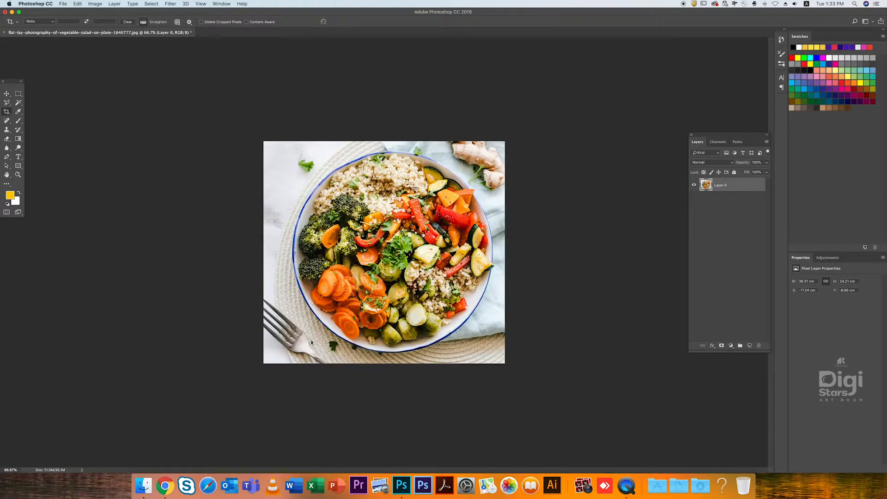
- Undo the plate crop, keep the overlay on Always Show Overlay and apply a crop frame covering the whole photo
key("super+z")
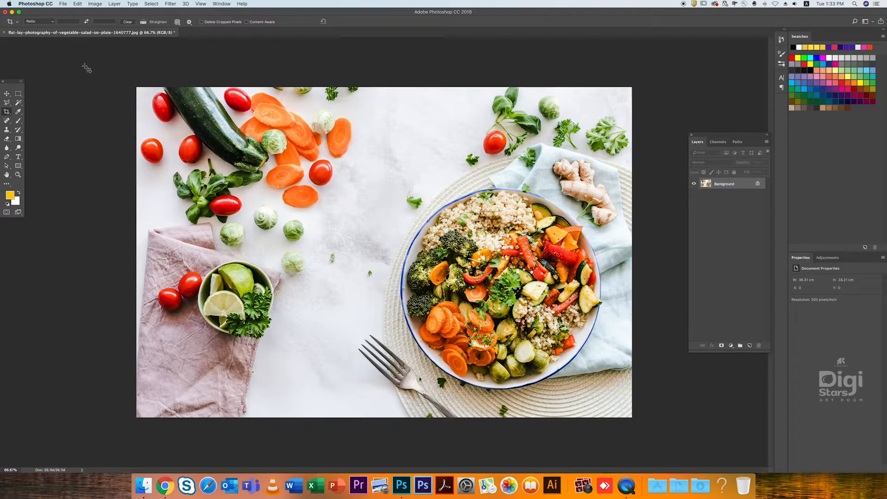
left_click(134, 89)
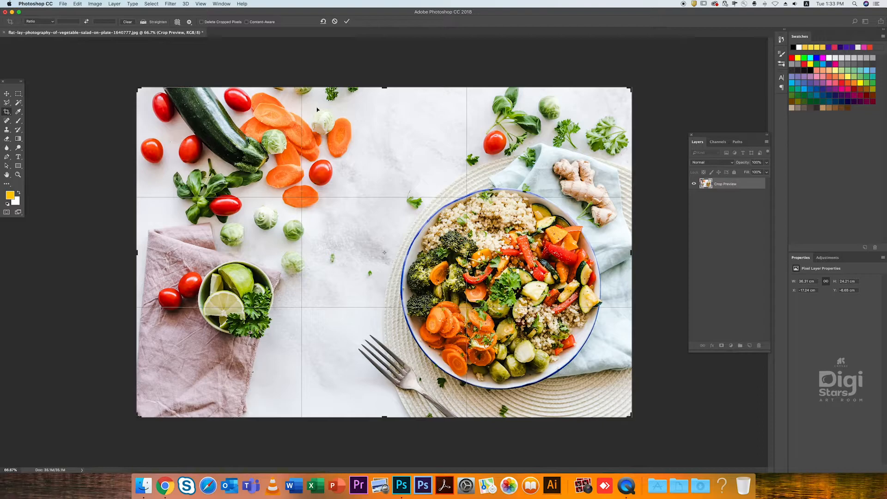
left_click(178, 21)
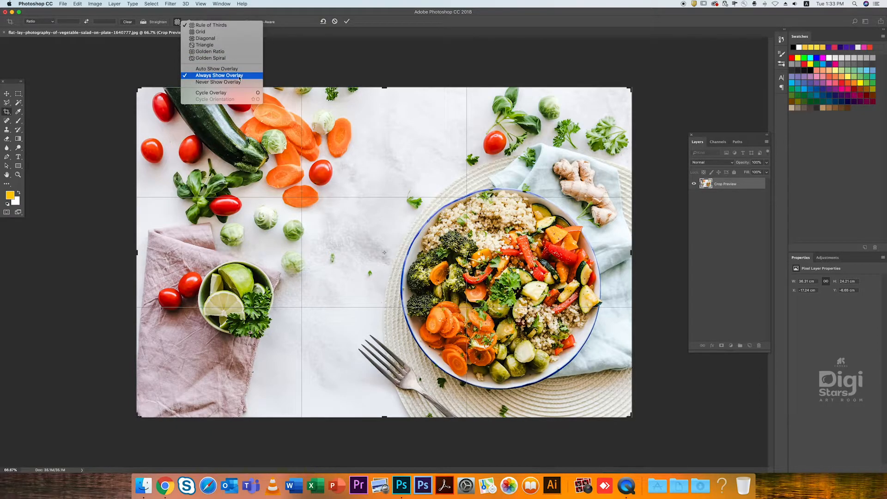
left_click(198, 76)
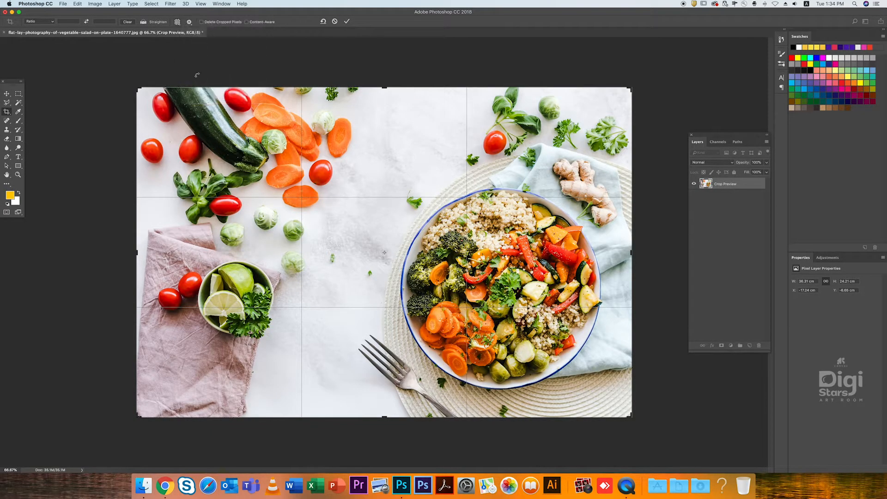
key("Return")
left_click_drag(144, 78, 752, 445)
key("Return")
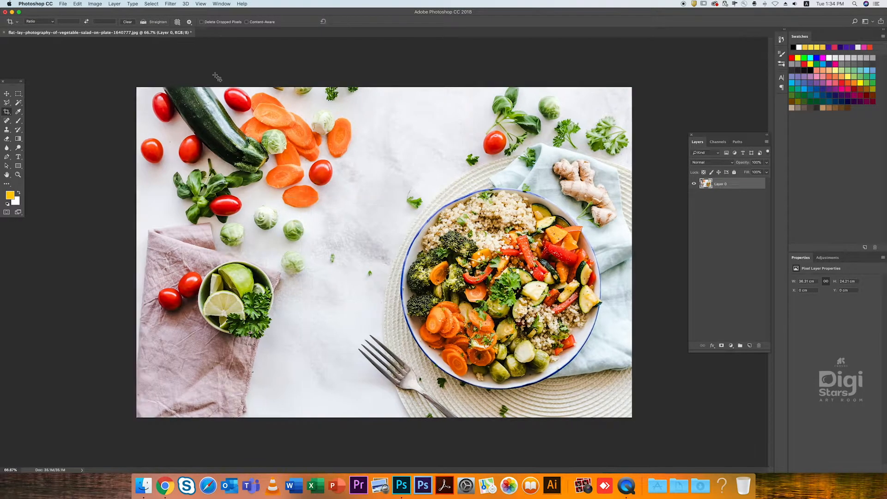
- Switch the crop overlay to Auto Show Overlay, change it to Never Show Overlay and draw a frame over the whole photo
left_click(177, 22)
left_click(201, 69)
left_click(177, 22)
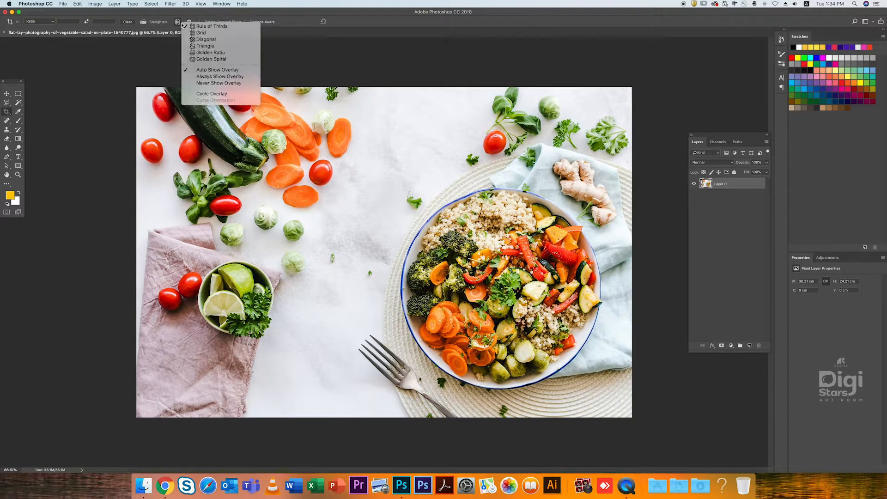
left_click(199, 84)
left_click_drag(141, 84, 848, 462)
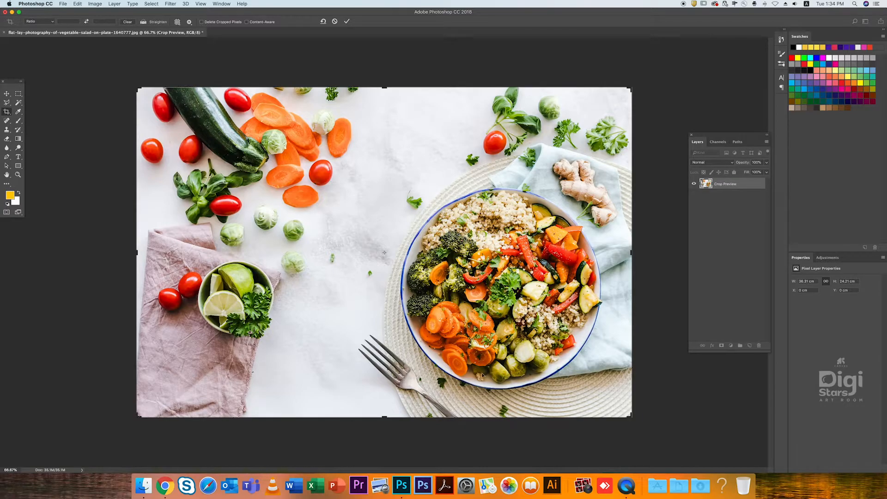
- Set the crop overlay to Always Show Overlay, shift the photo inside the frame and cancel the crop
left_click(177, 21)
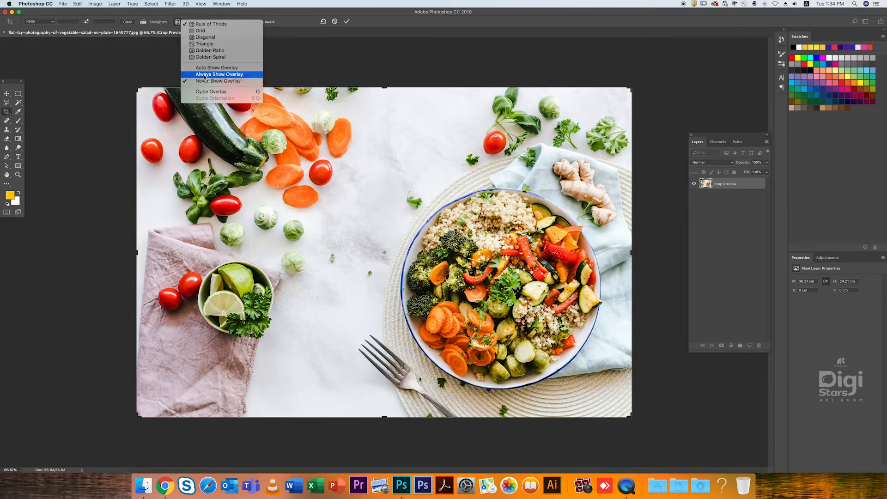
left_click(242, 75)
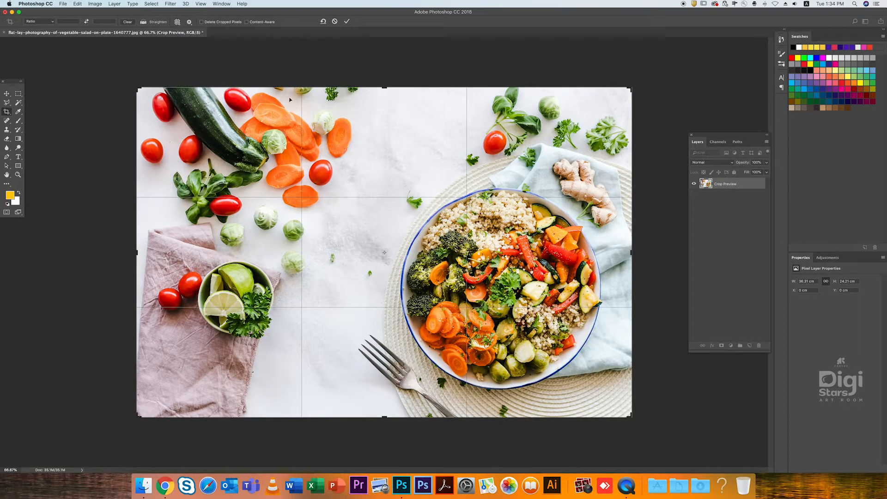
left_click_drag(358, 231, 331, 212)
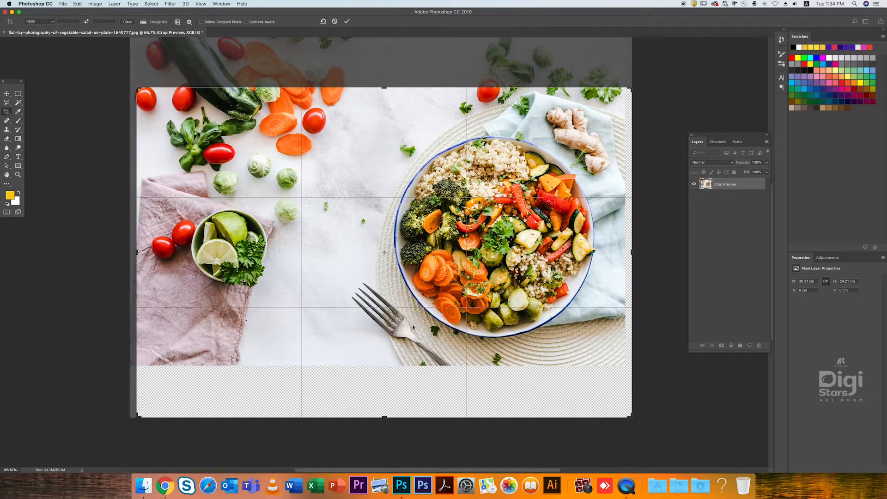
key("Escape")
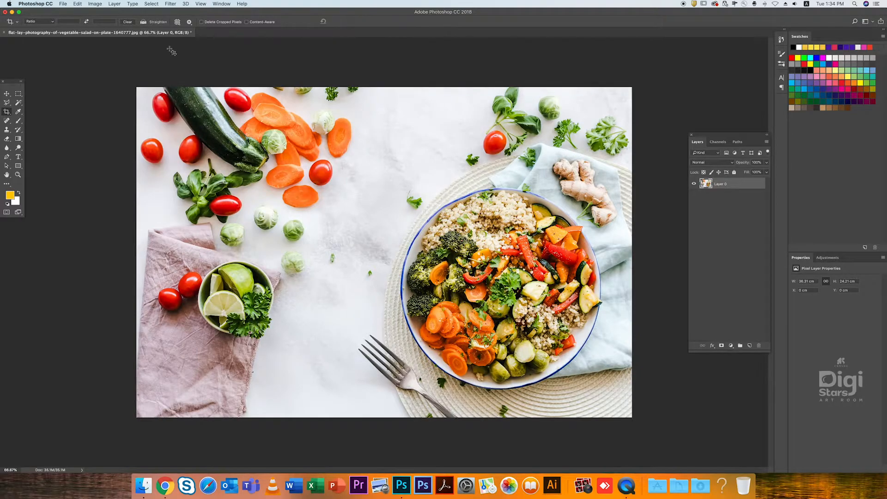
- Set the crop overlay to Auto Show Overlay, reopen the crop frame and shift the photo slightly inside it
left_click(177, 23)
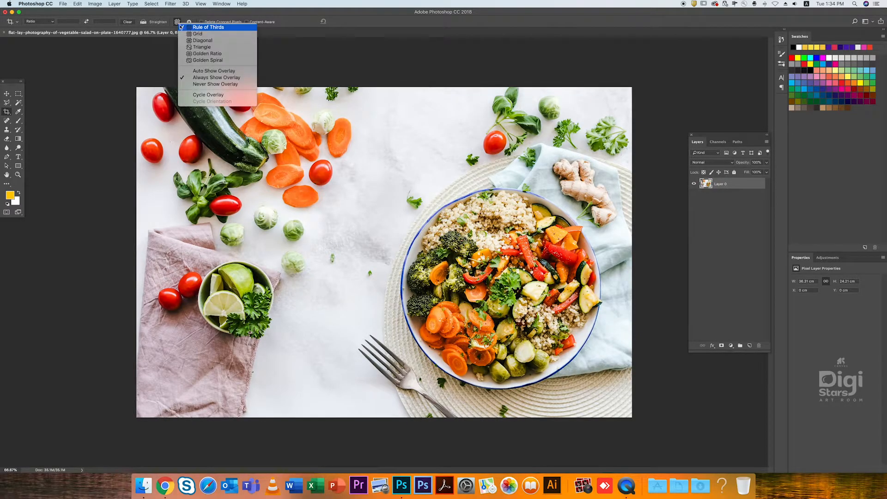
left_click(213, 74)
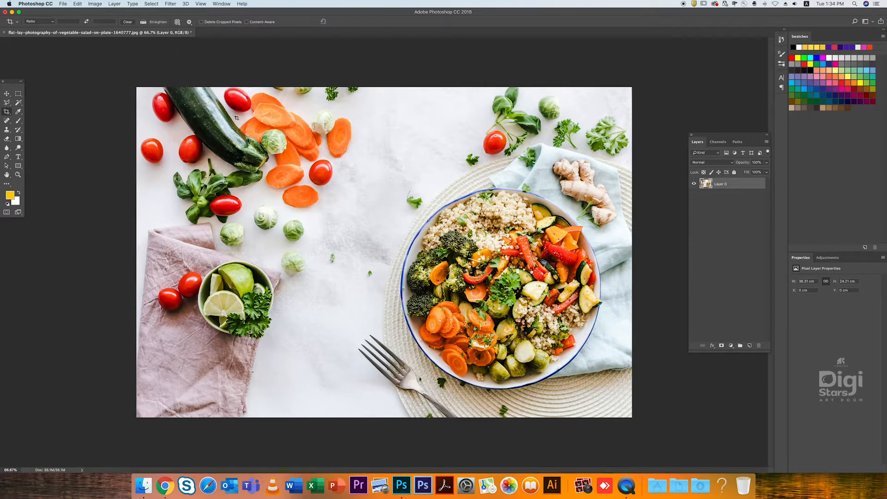
left_click(383, 229)
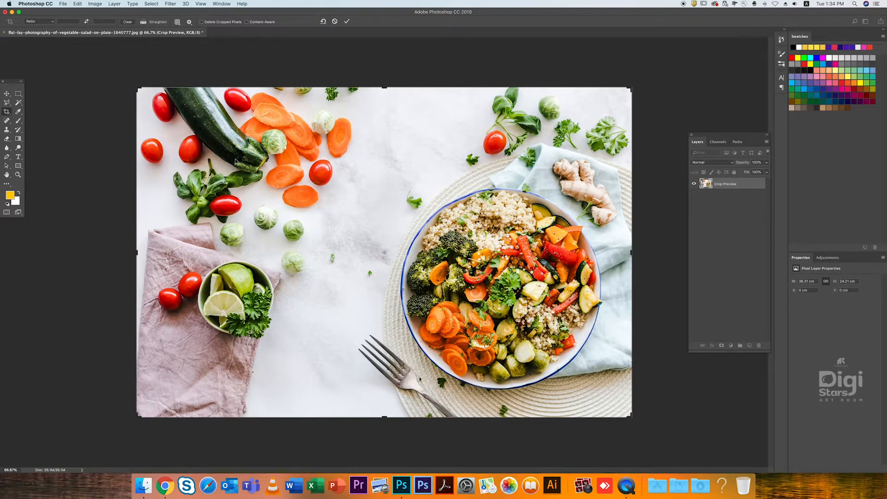
mouse_move(237, 161)
left_mouse_down()
mouse_move(223, 134)
mouse_move(244, 166)
mouse_move(209, 175)
mouse_move(230, 159)
left_mouse_up()
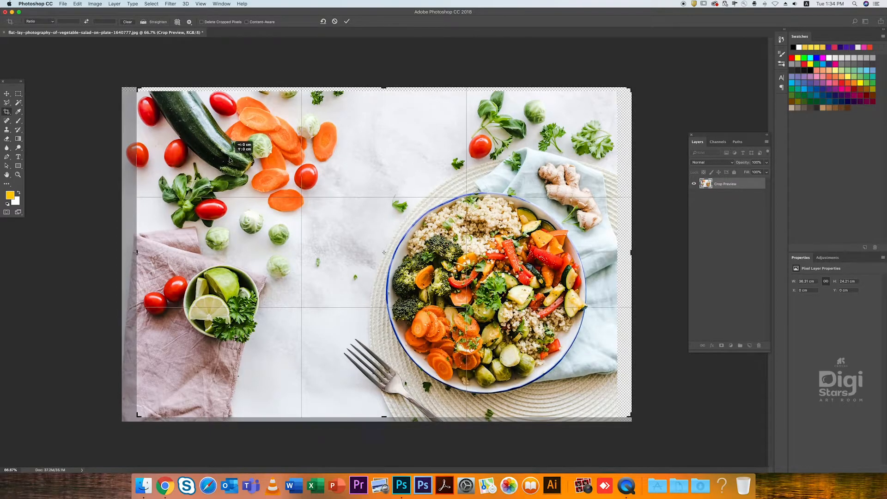
left_click_drag(229, 159, 229, 159)
- Set the open frame's overlay to Always Show Overlay, and change it to Never Show Overlay
left_click(178, 22)
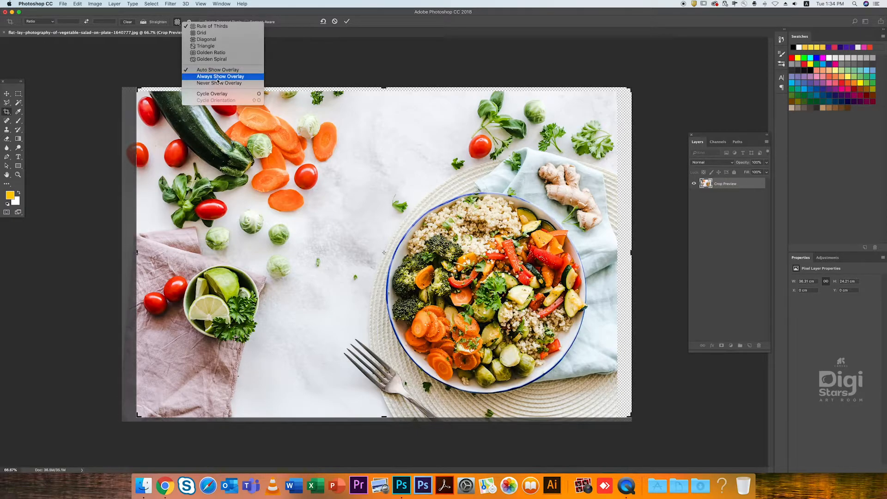
left_click(218, 77)
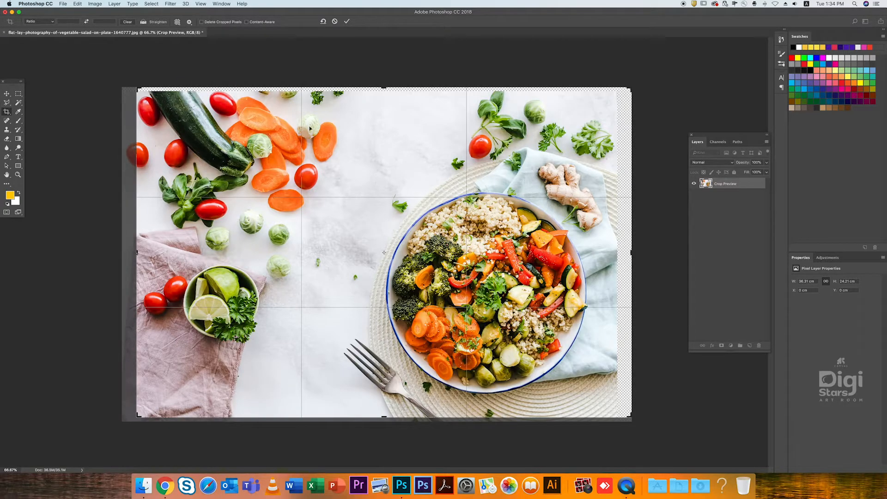
left_click(180, 21)
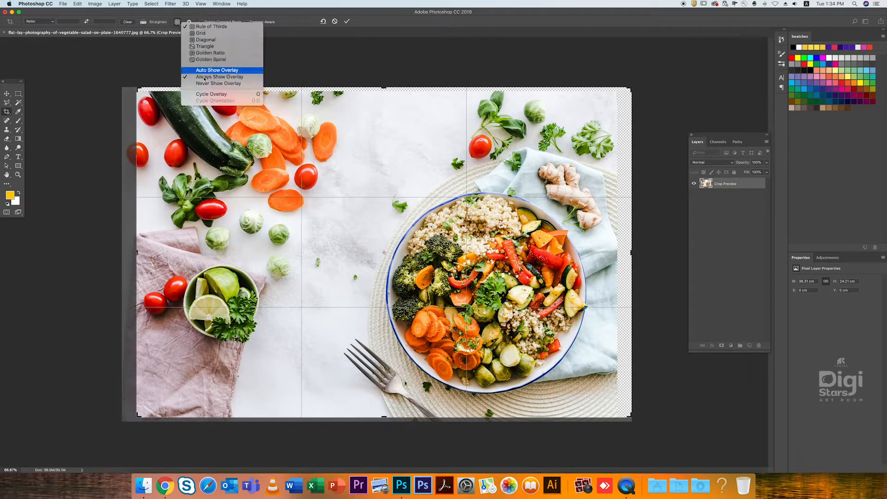
left_click(207, 87)
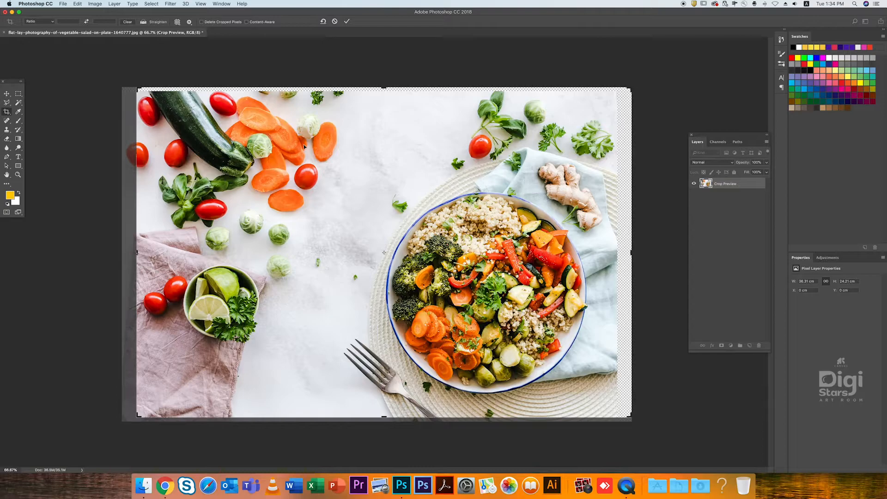
- Tighten the crop frame from both sides and the upper edge without an overlay, and cancel the crop
left_click_drag(139, 261, 176, 251)
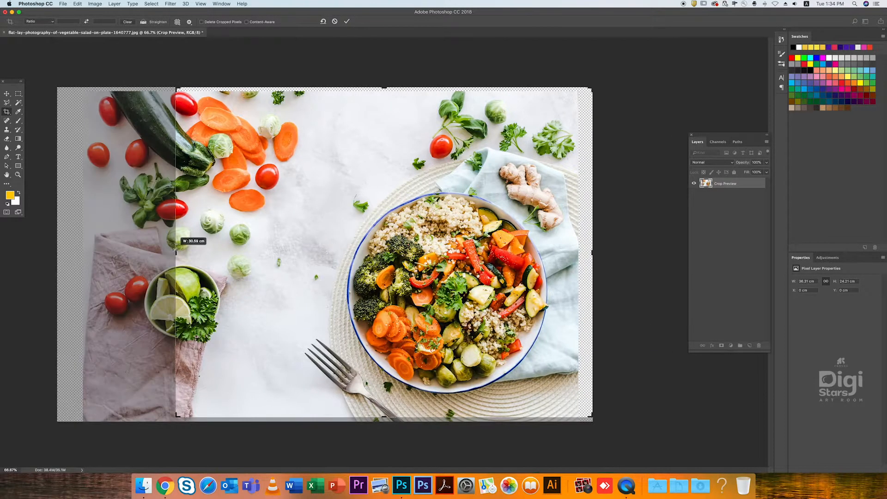
left_click_drag(380, 91, 380, 108)
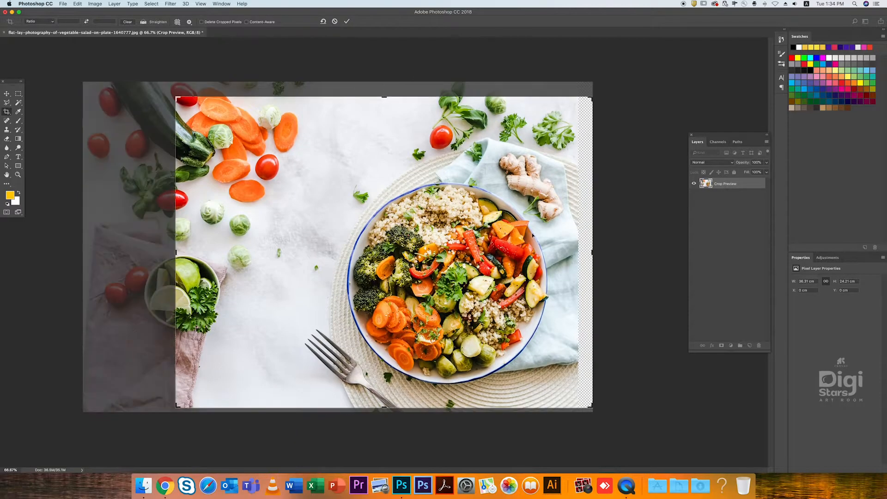
left_click_drag(592, 251, 573, 253)
key("Escape")
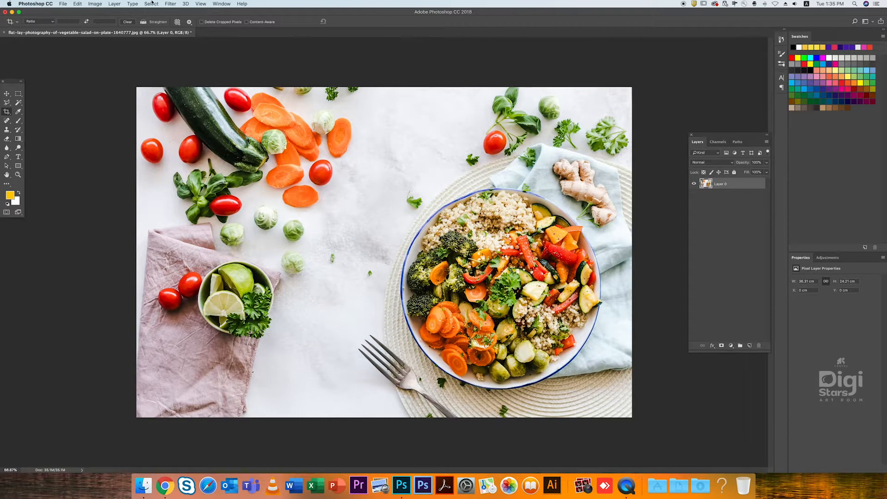
- Turn Always Show Overlay back on and draw a crop frame over the whole photo
left_click(181, 20)
left_click(219, 75)
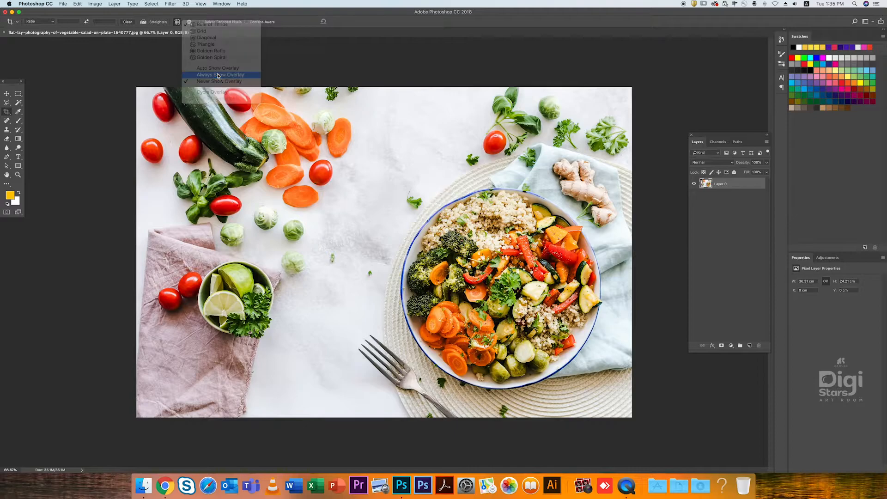
left_click_drag(124, 68, 720, 457)
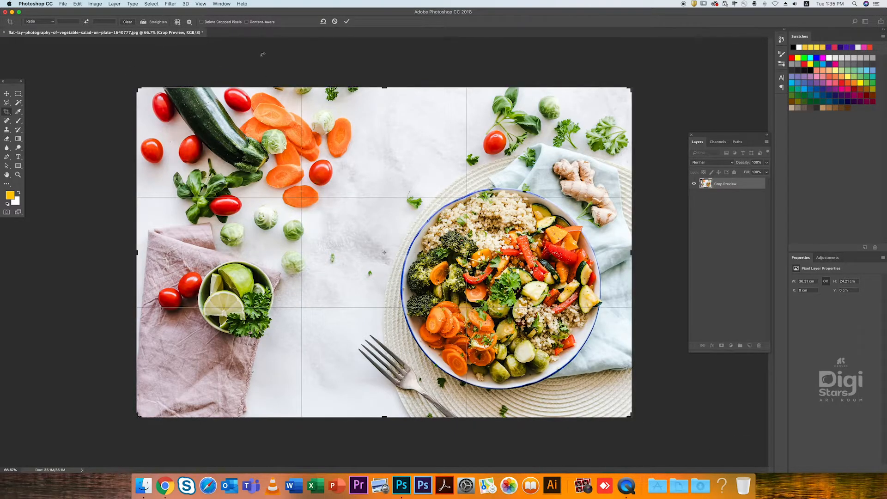
- Change the crop frame's overlay style from Rule of Thirds to Grid
left_click(179, 22)
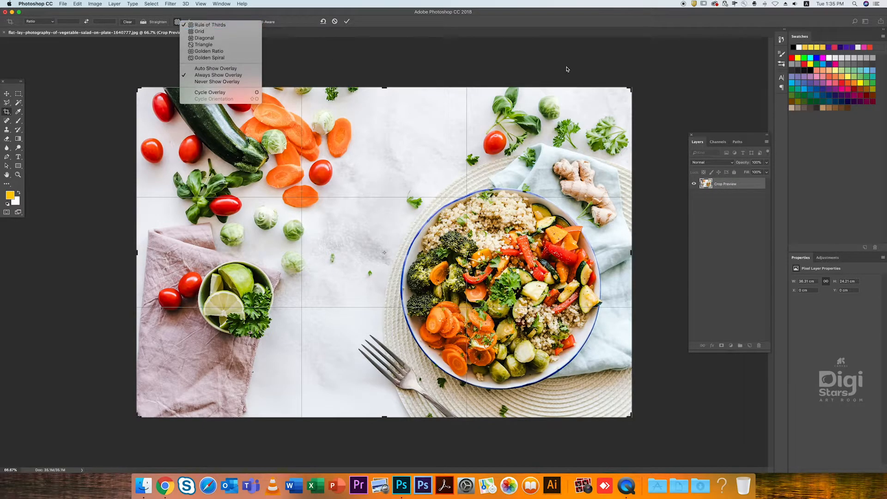
left_click(138, 89)
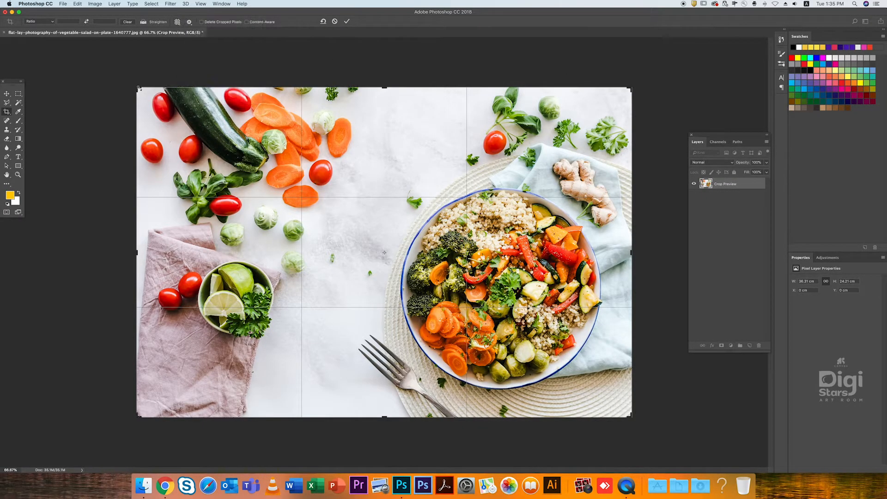
left_click(180, 22)
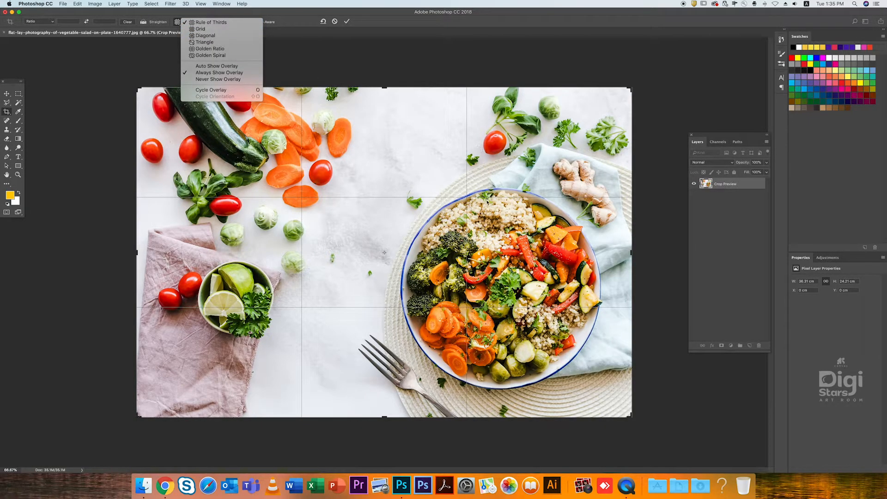
left_click(203, 29)
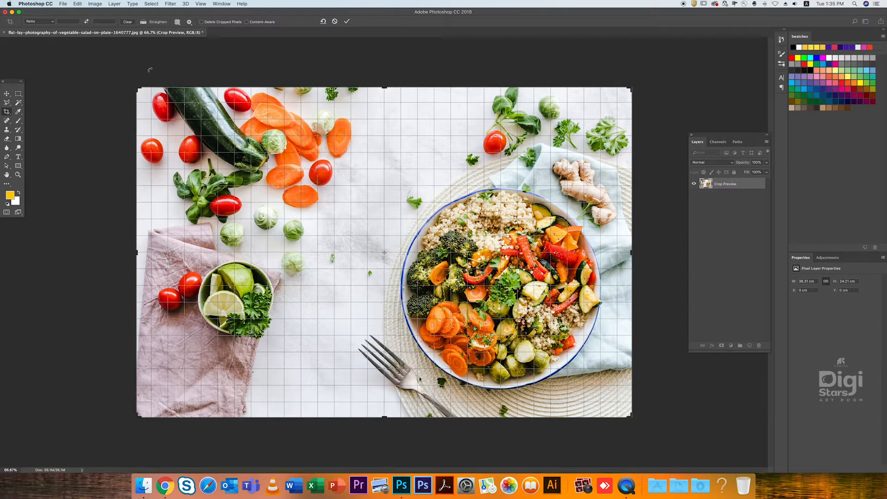
- Try a tighter crop around the salad plate with the grid overlay, cancel it, and redraw the crop frame across the photo
left_click_drag(137, 87, 243, 137)
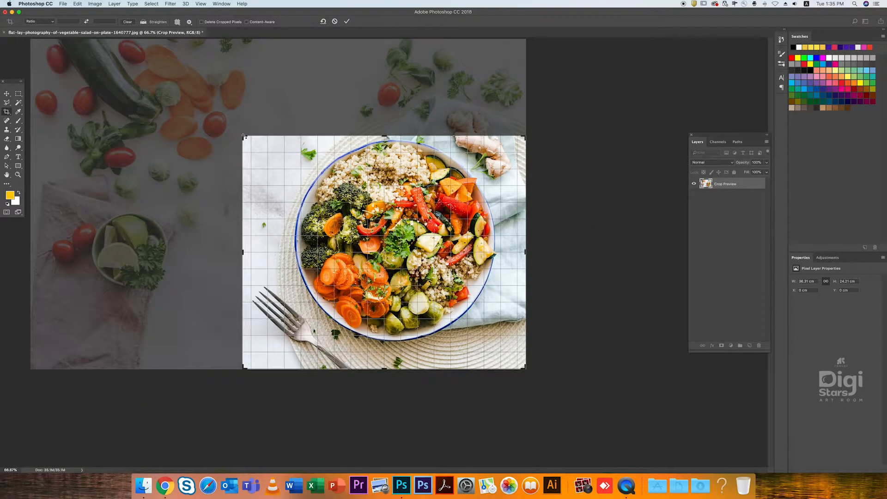
key("Escape")
left_click_drag(138, 88, 786, 397)
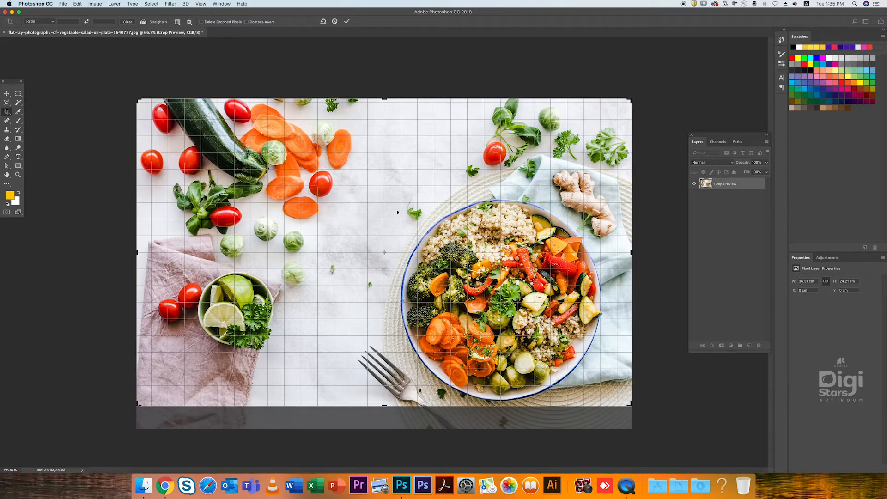
- Change the crop overlay style to Diagonal and then to Triangle, and close the crop frame
left_click(178, 21)
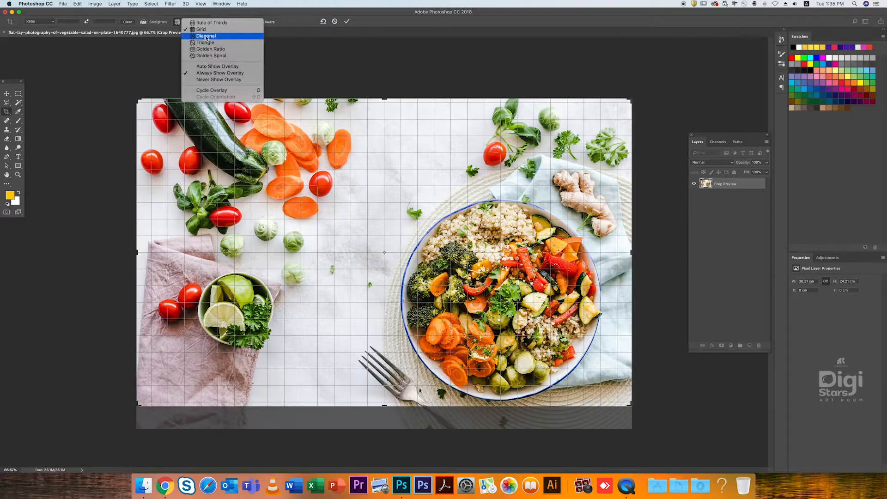
left_click(197, 34)
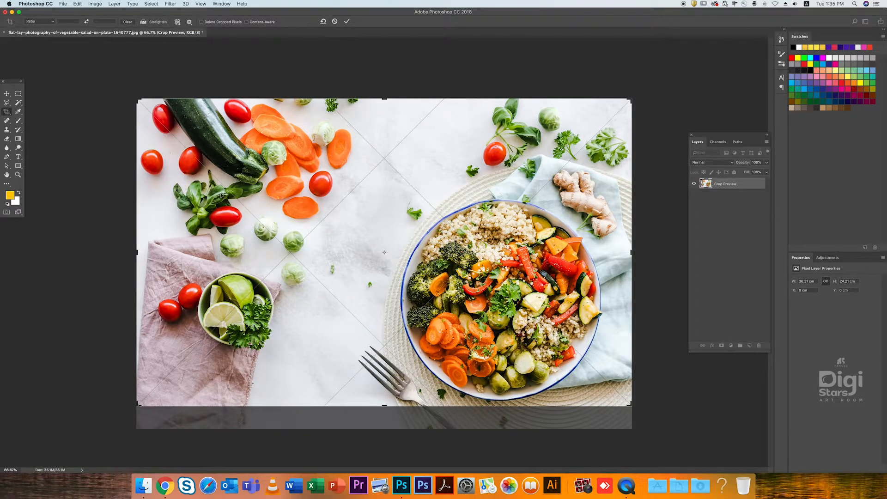
left_click(176, 22)
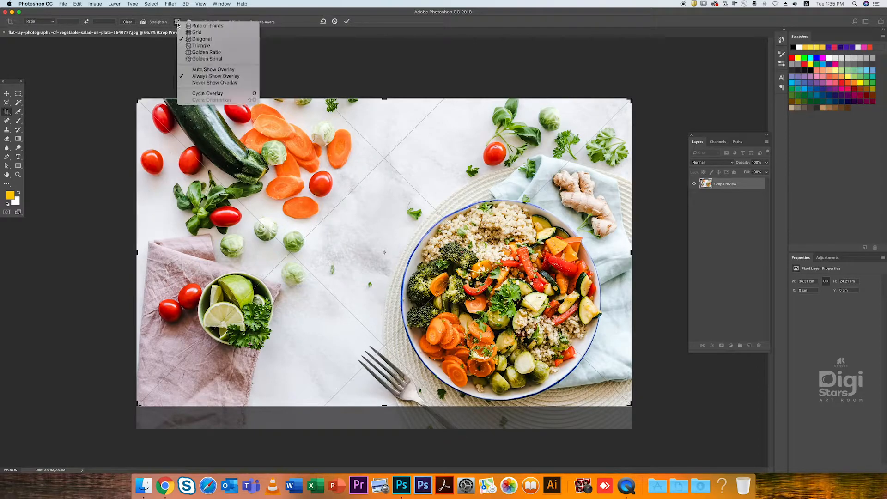
left_click(197, 46)
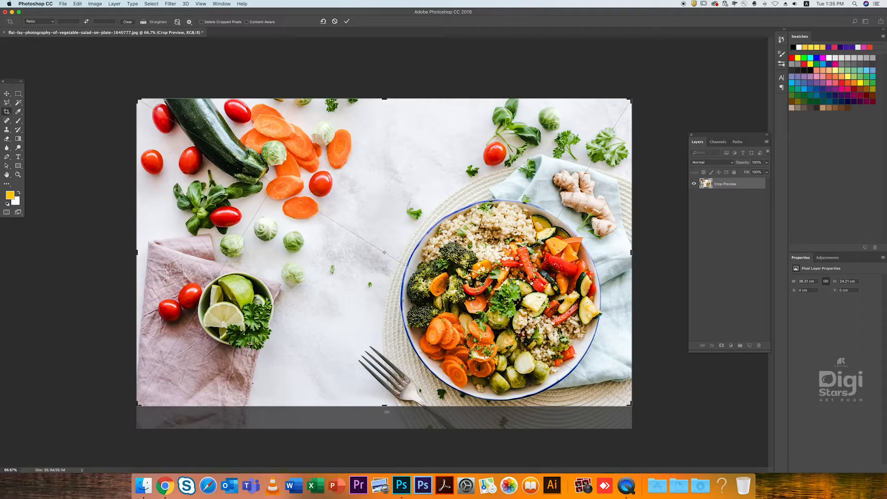
key("Return")
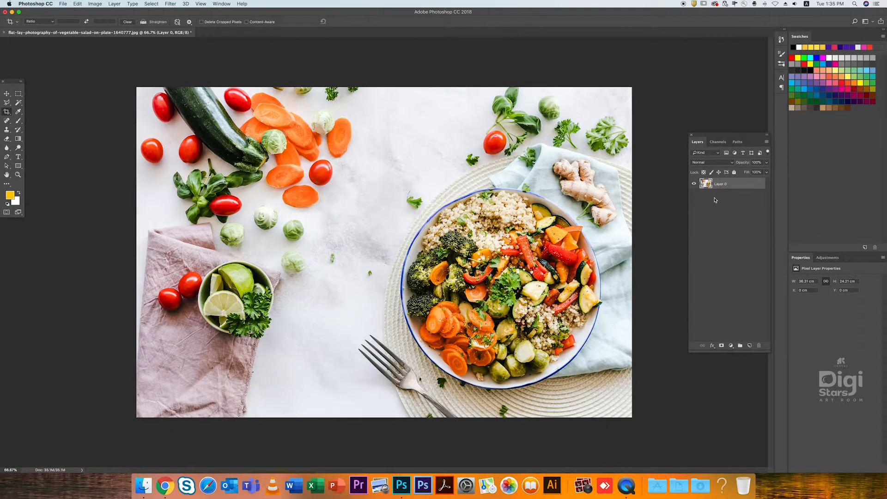
- Add a new layer above the salad photo and fill it with dark gray
key("super+shift+n")
key("Return")
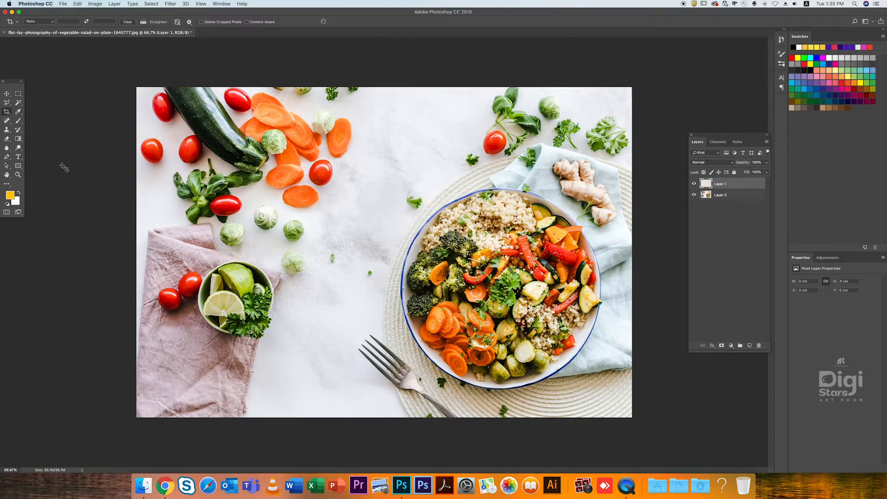
left_click(9, 195)
left_click_drag(402, 240, 332, 257)
left_click_drag(410, 233, 346, 237)
left_click(511, 178)
key("c")
key("alt+BackSpace")
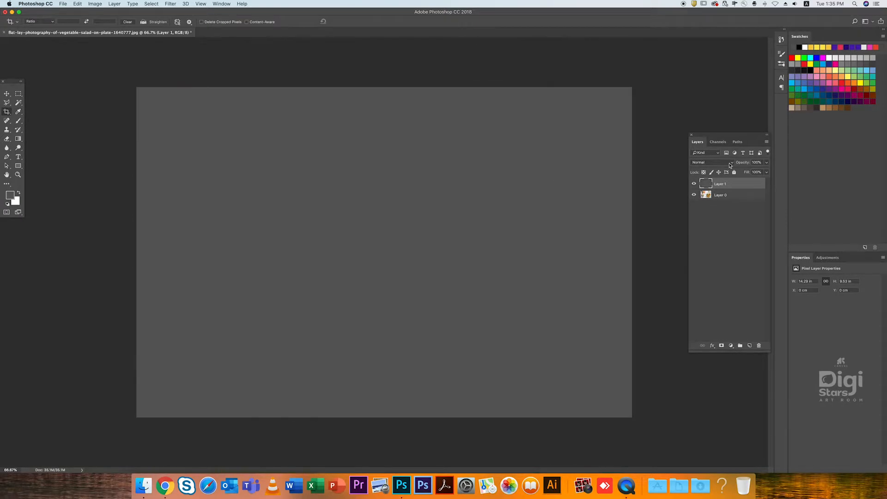
- Set the gray layer to Multiply at 43% opacity and check the Triangle overlay with a crop frame over the whole photo
left_click(716, 163)
left_click(708, 187)
left_click(711, 163)
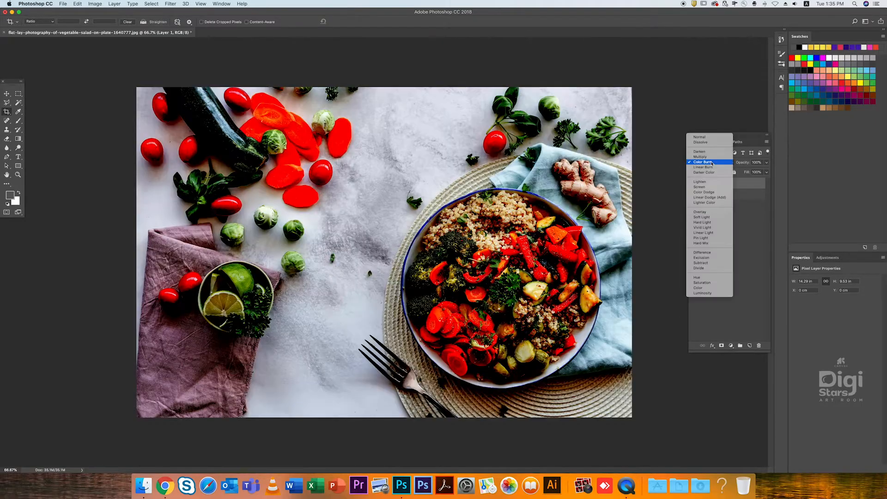
left_click(710, 158)
left_click(765, 164)
left_click_drag(747, 173, 748, 172)
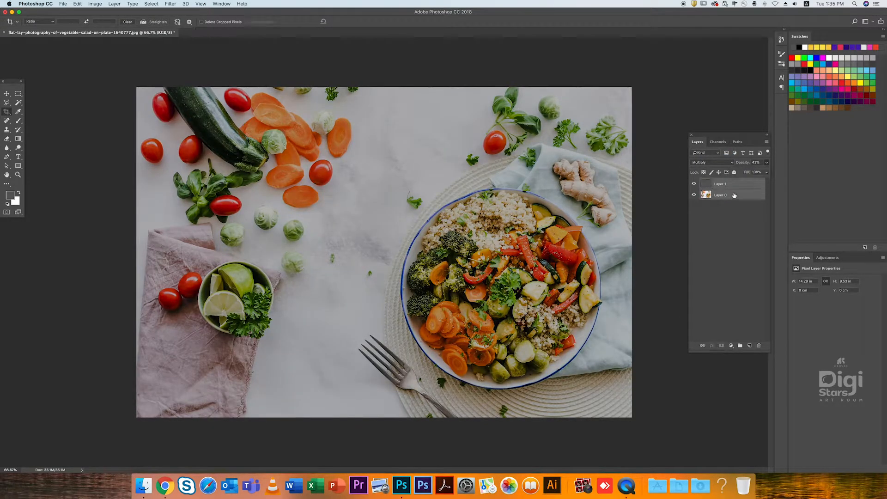
left_click_drag(116, 71, 811, 478)
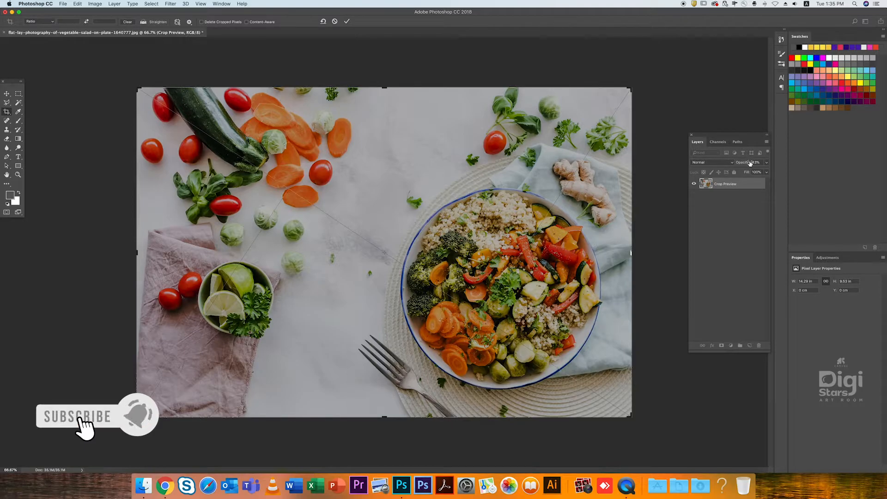
key("Return")
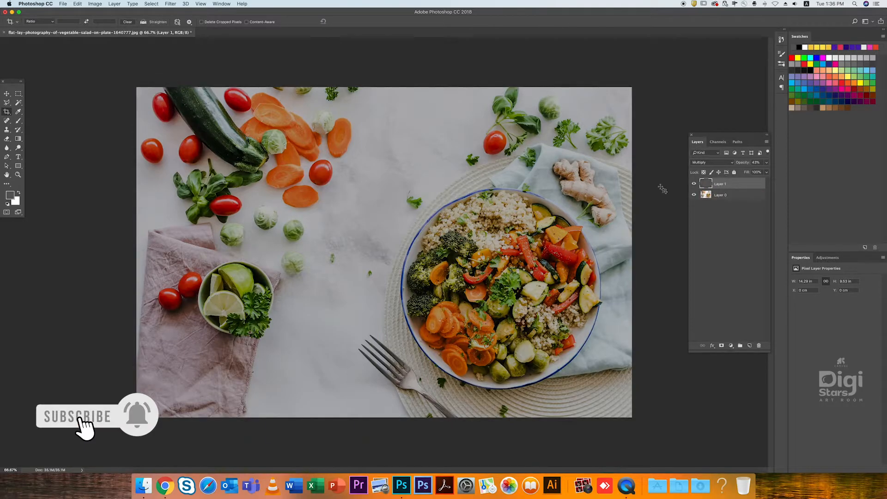
- Refill the tint layer with light gray and set its blend mode to Screen
left_click(9, 195)
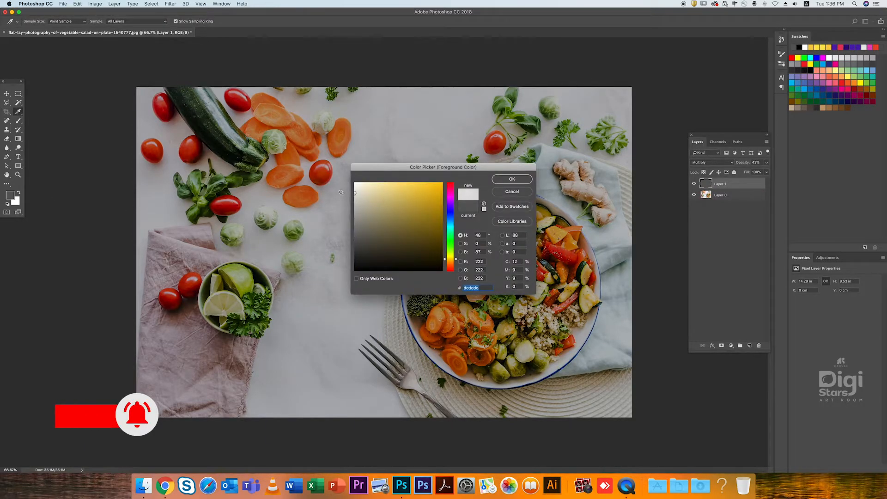
left_click(499, 185)
key("alt+BackSpace")
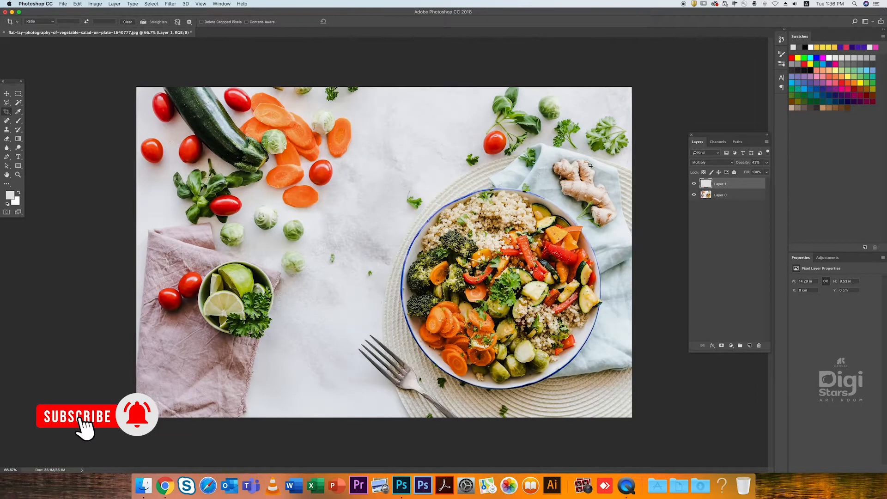
left_click(713, 162)
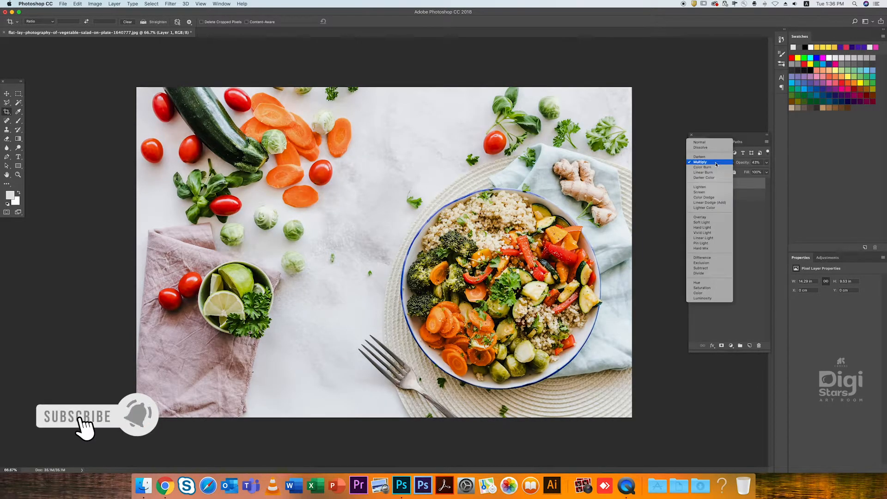
left_click(705, 192)
- Draw a crop frame over the lightened photo, show the Golden Ratio and Golden Spiral overlays in turn, and close the frame
left_click_drag(120, 68, 749, 457)
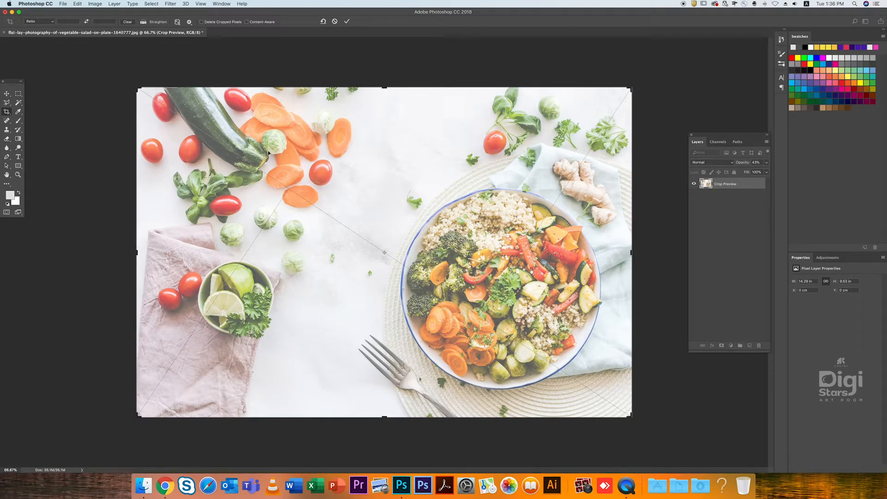
left_click(180, 24)
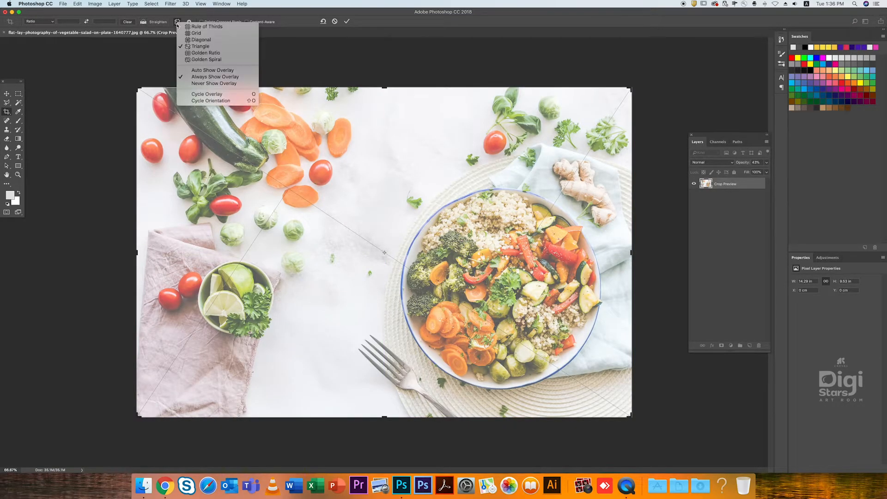
left_click(211, 54)
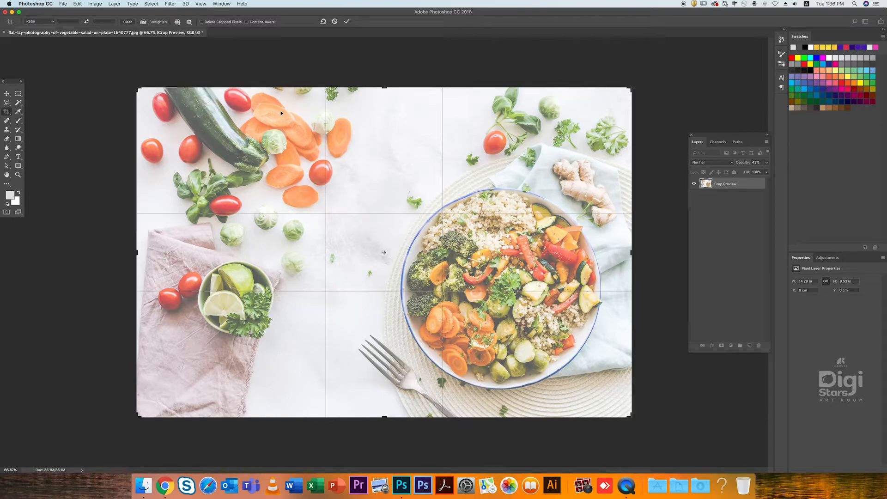
left_click(182, 23)
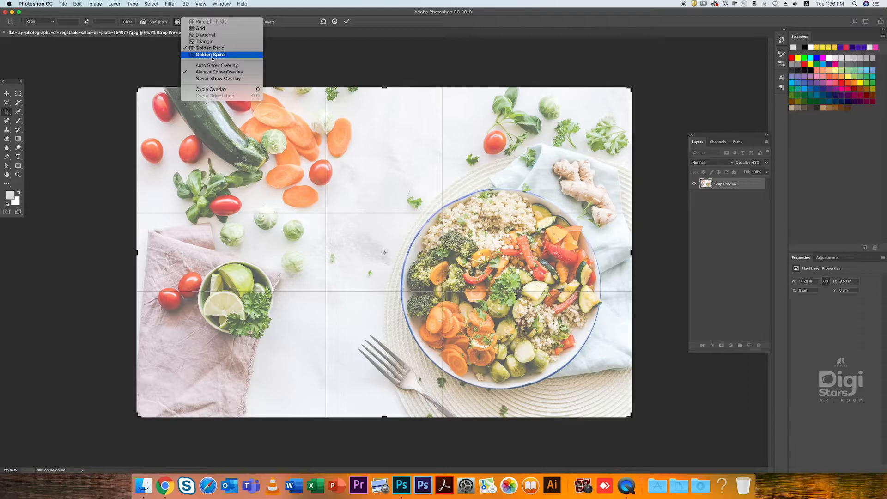
left_click(212, 55)
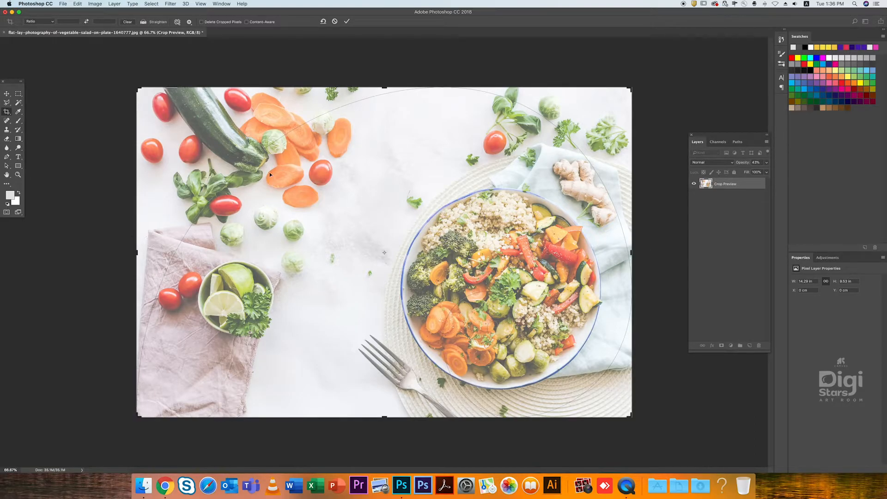
key("Return")
- Open the landscape photo agriculture-clouds-countryside-cropland-440731.jpg
left_click(7, 102)
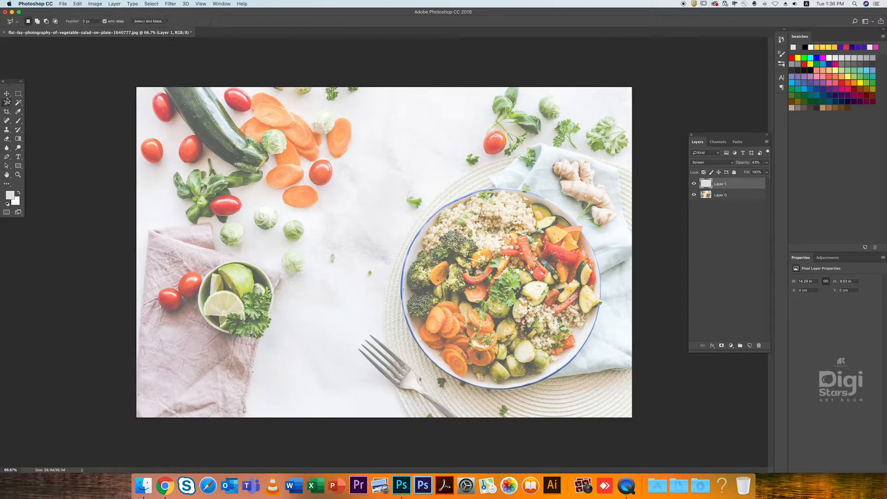
left_click(63, 4)
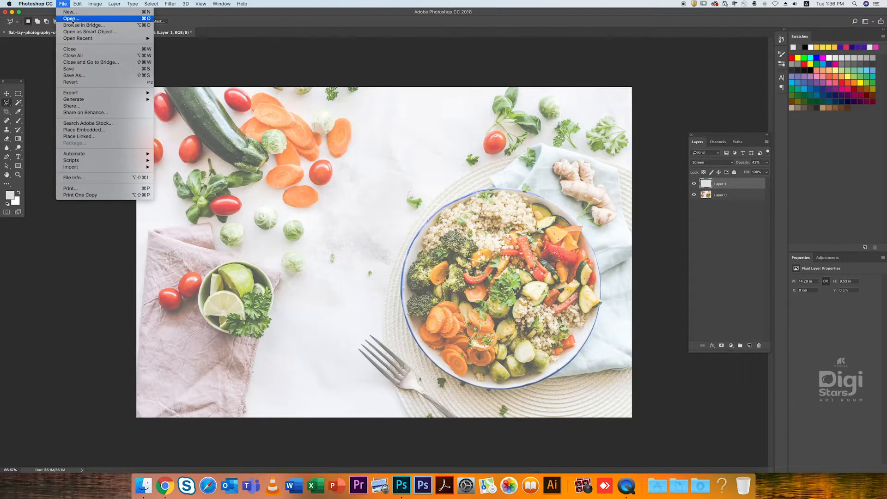
left_click(71, 19)
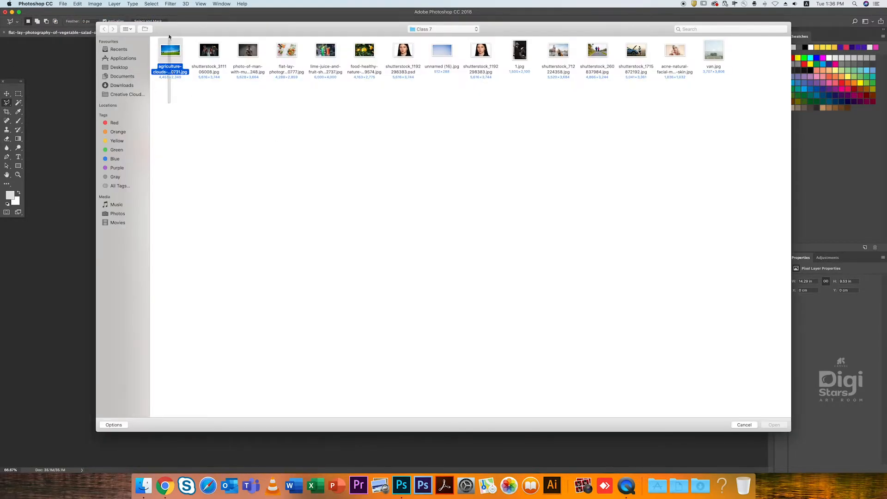
left_click_drag(170, 103, 169, 37)
left_click(771, 424)
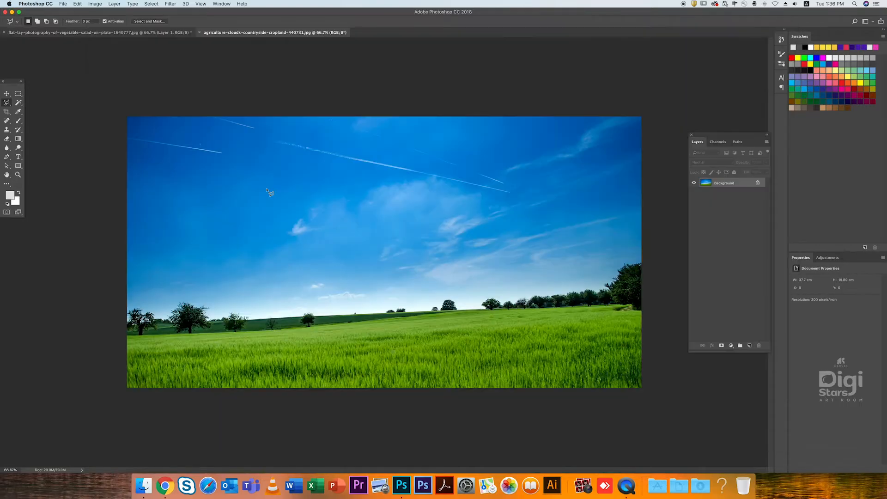
- Start a crop on the landscape photo and show the Triangle overlay, followed by the Golden Ratio overlay
left_click(7, 112)
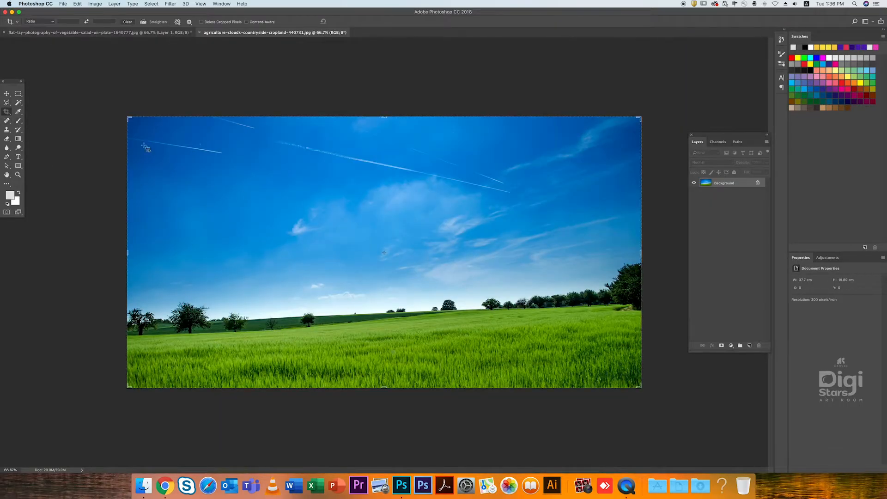
left_click(177, 22)
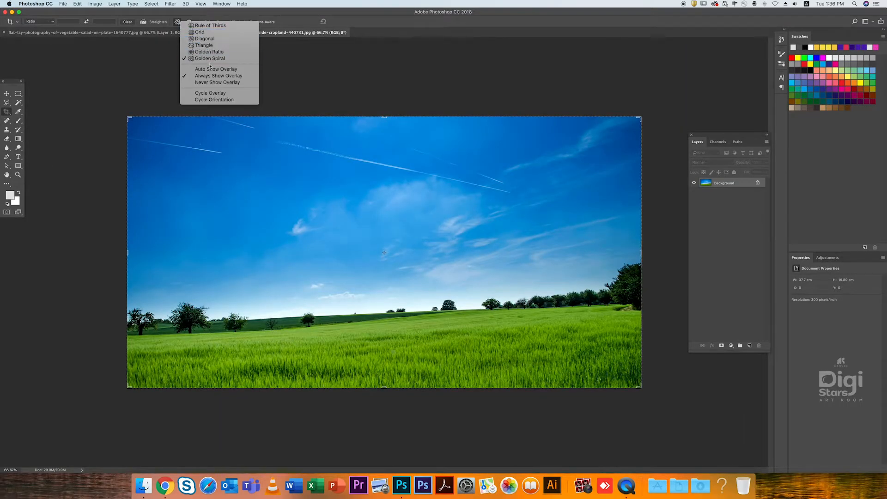
left_click(212, 59)
left_click(178, 22)
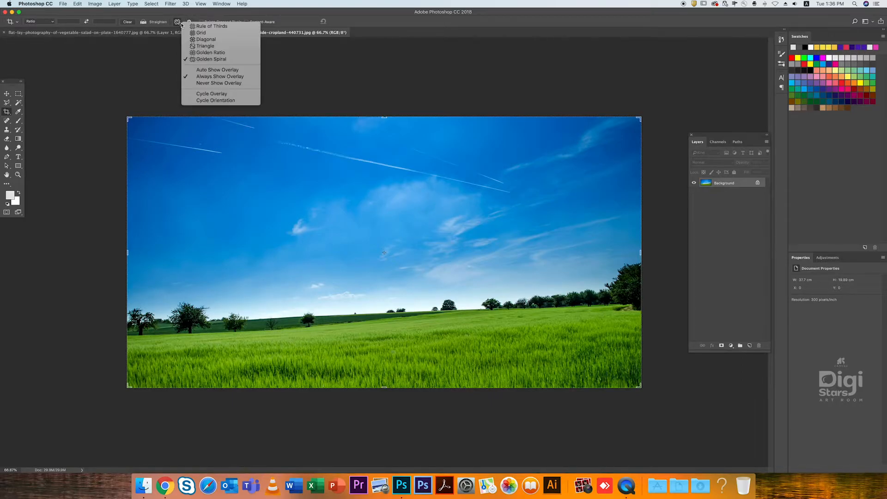
left_click(204, 47)
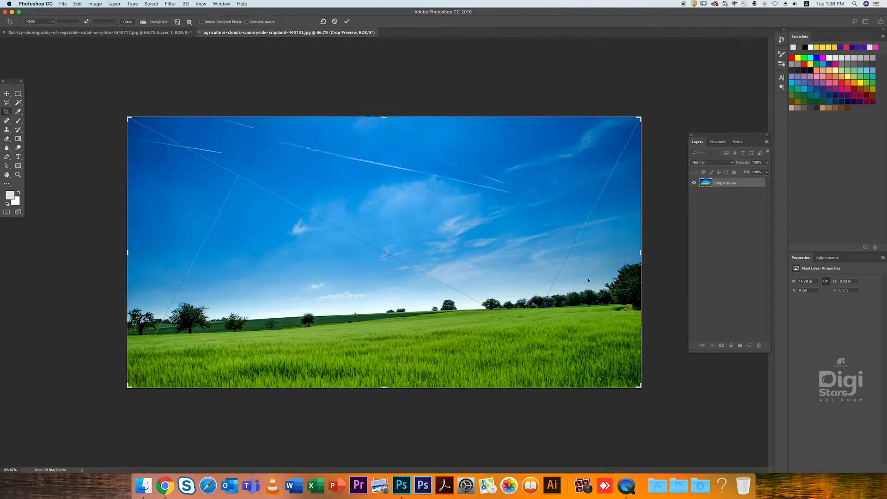
left_click(178, 22)
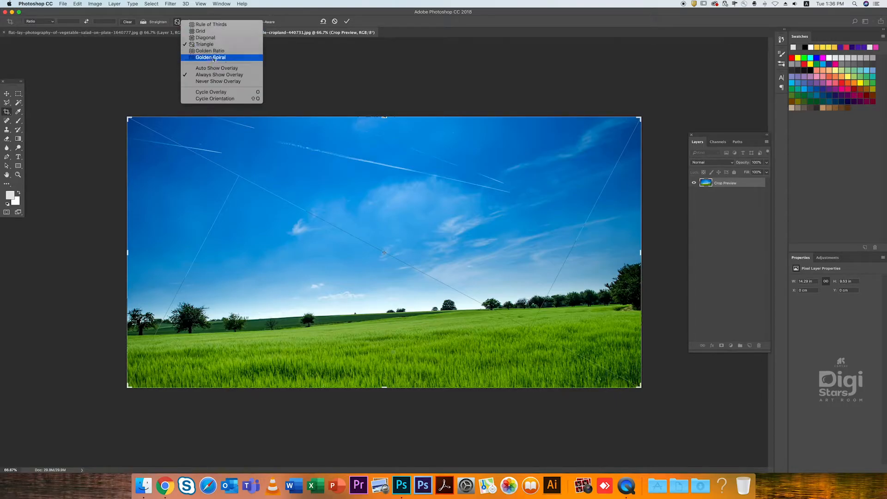
left_click(203, 29)
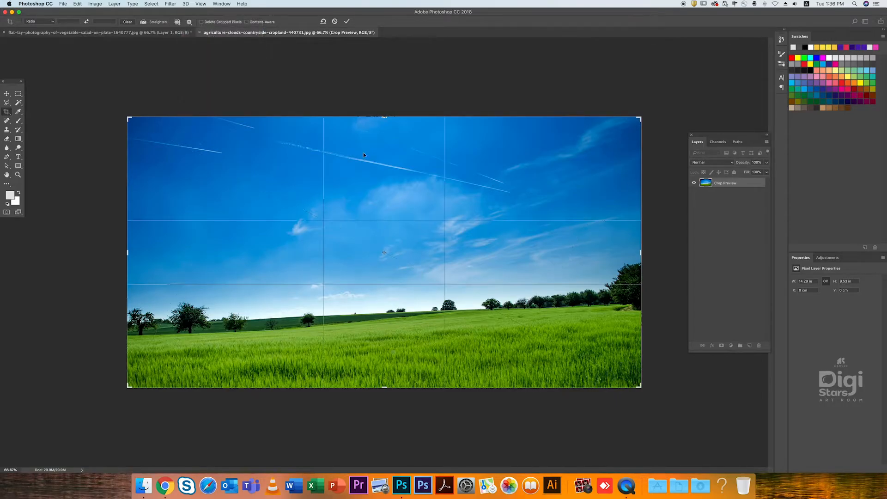
- Apply the Golden Spiral overlay, try cropping in from the landscape's lower-right corner, and cancel the crop
left_click(178, 21)
left_click(203, 57)
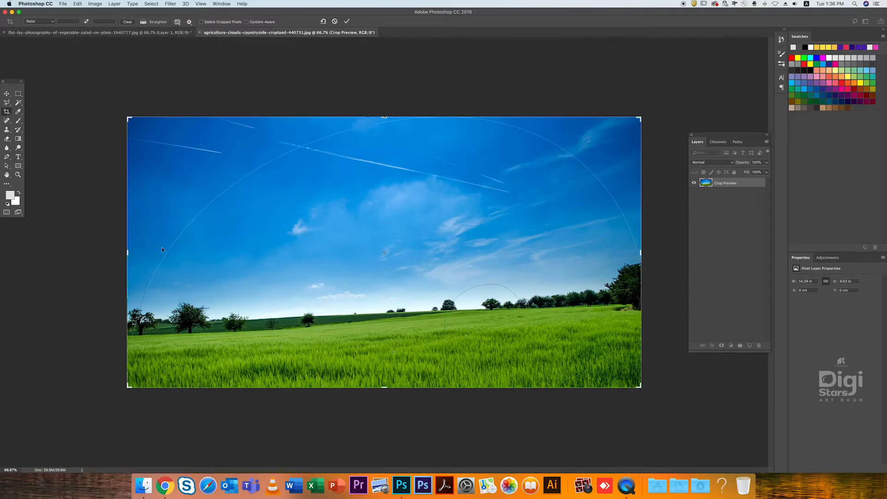
left_click_drag(641, 387, 496, 318)
key("Escape")
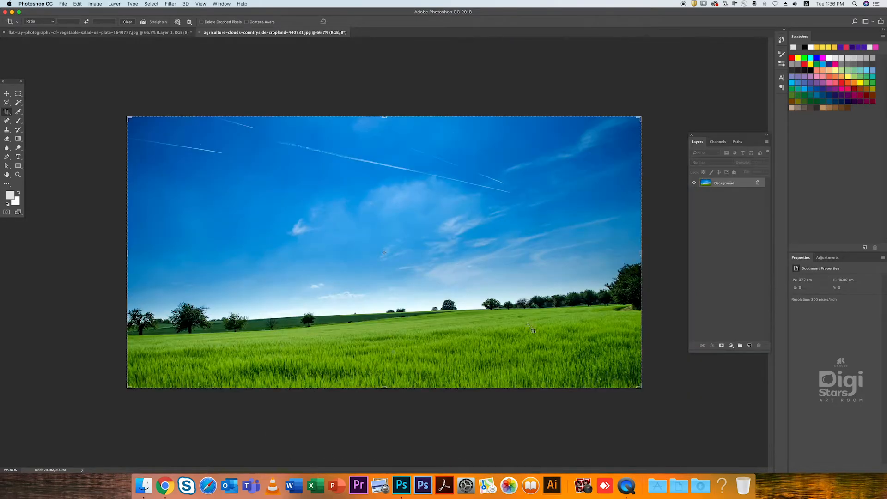
- Set the overlay to Rule of Thirds and trim the landscape's crop frame slightly along its lower edge
left_click(177, 22)
left_click(203, 23)
left_click(494, 270)
mouse_move(642, 388)
left_mouse_down()
mouse_move(509, 325)
mouse_move(638, 390)
mouse_move(631, 373)
mouse_move(639, 383)
left_mouse_up()
- Review the crop overlay choices with Always Show Overlay kept, look at the additional crop settings, and leave the landscape crop
left_click(178, 22)
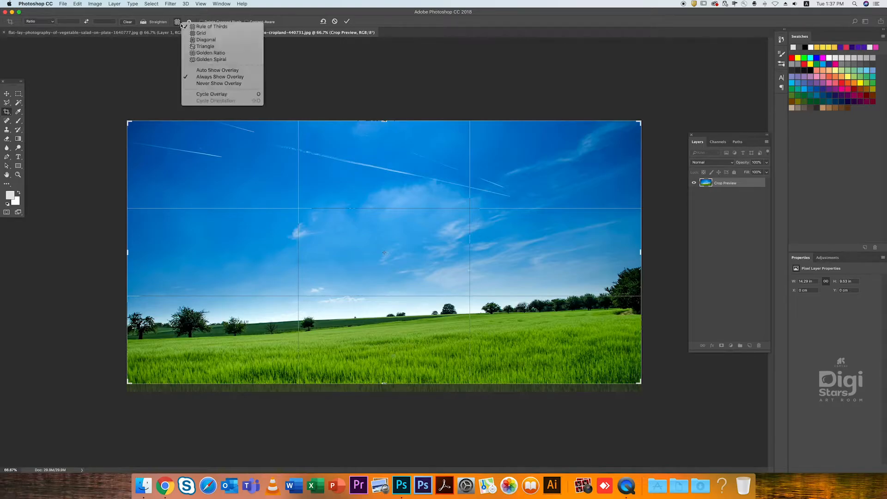
left_click(213, 77)
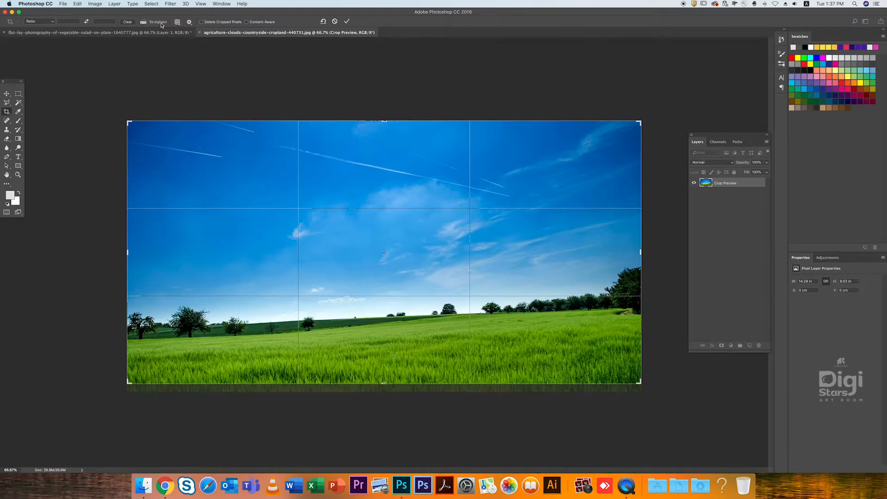
left_click(189, 23)
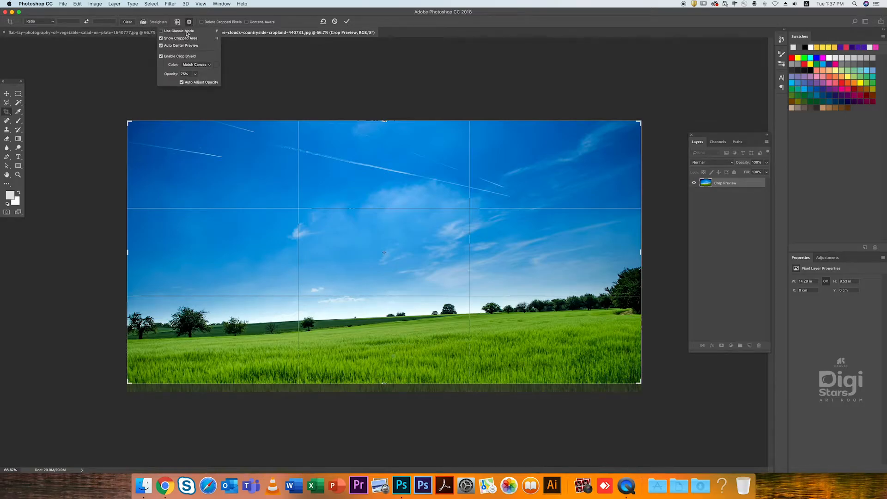
left_click(159, 23)
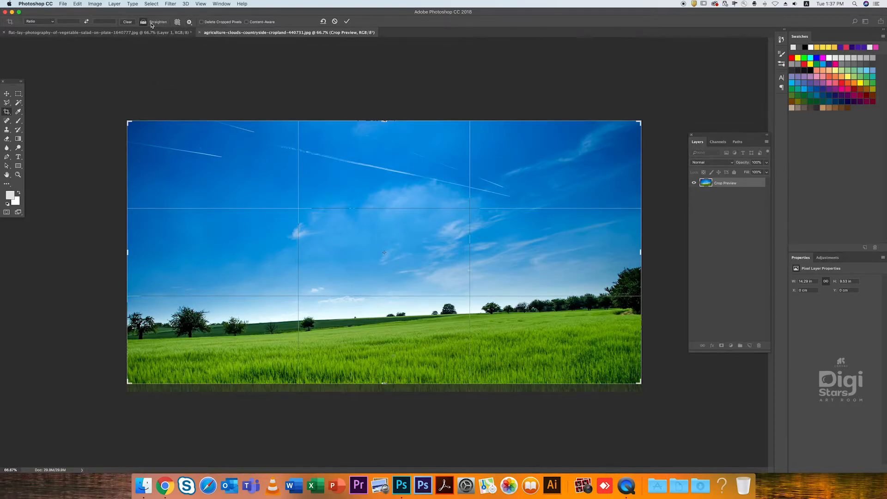
key("Return")
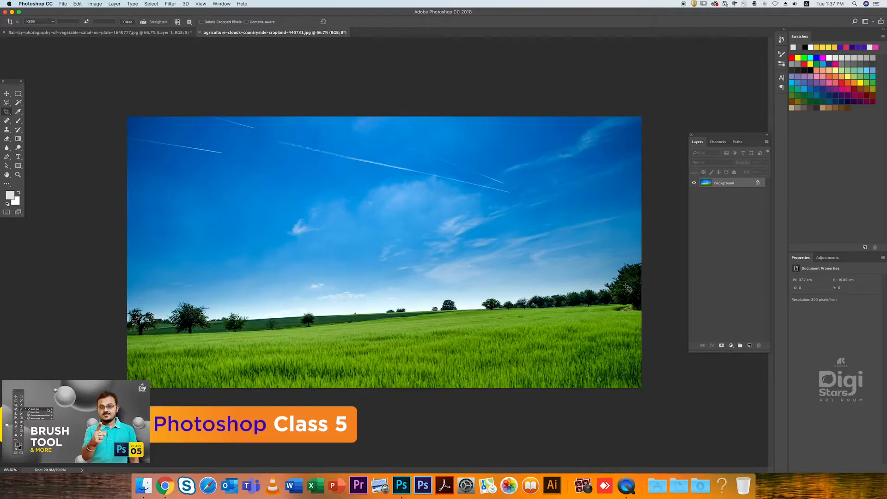
- Show the rulers and place a horizontal guide across the landscape at the left end of the horizon
key("super+r")
left_click_drag(309, 40, 338, 42)
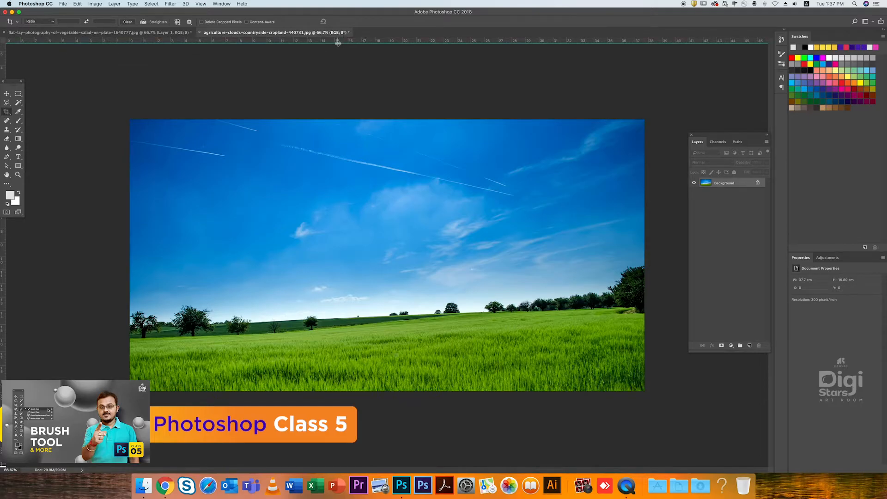
key("super+r")
key("super+r")
left_click_drag(339, 42, 358, 331)
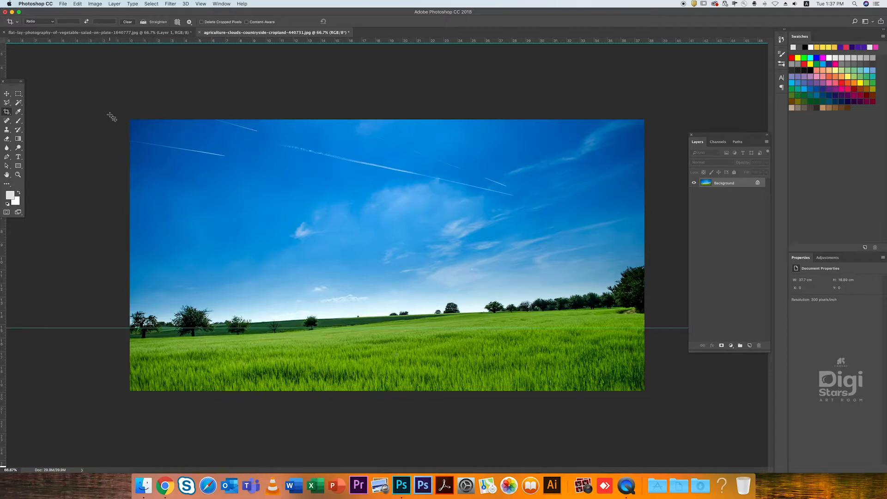
- Straighten the landscape along its sloping horizon, from the left trees to the right edge, and apply the crop
left_click_drag(112, 117, 716, 417)
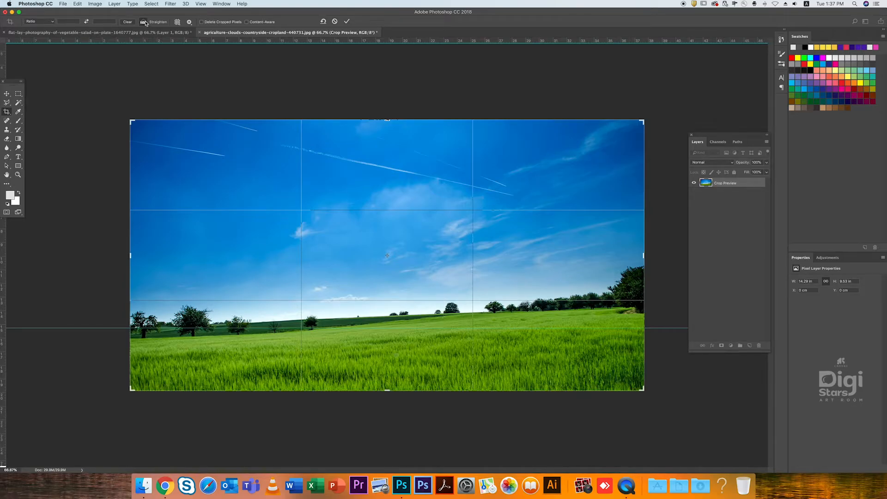
left_click_drag(130, 326, 648, 309)
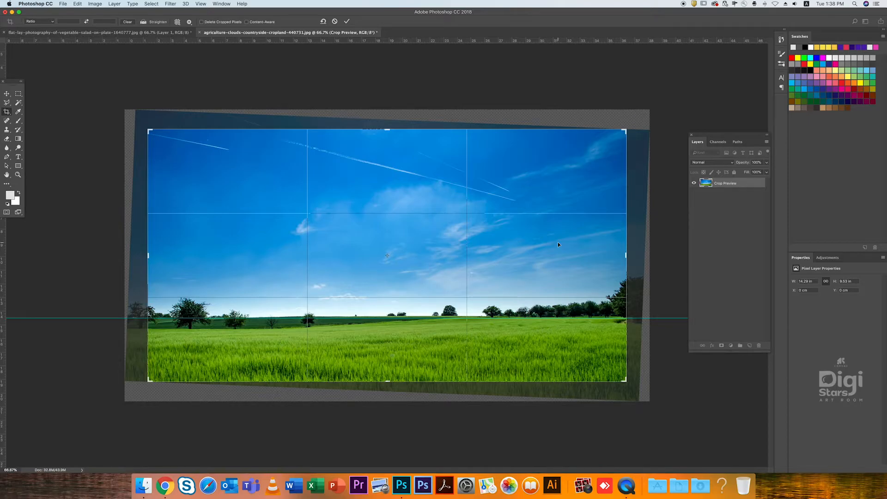
key("Return")
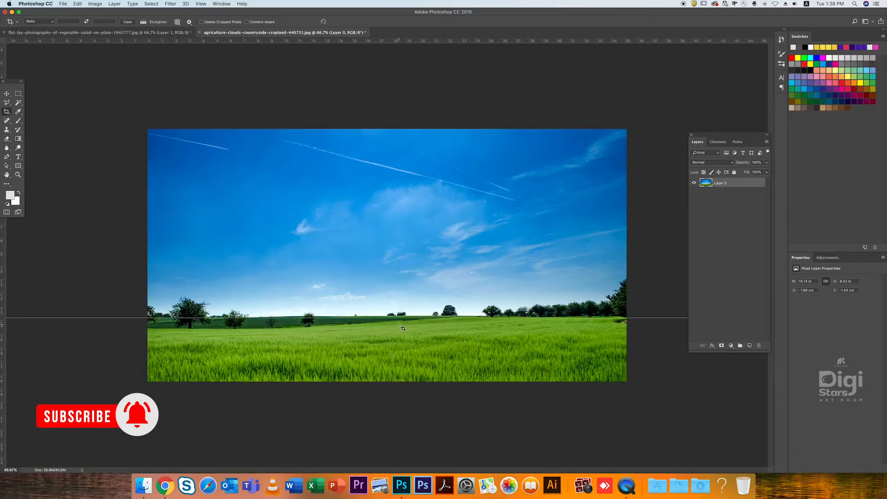
- Hide the rulers and step back and forward through the history to compare the landscape before and after straightening
left_click(6, 93)
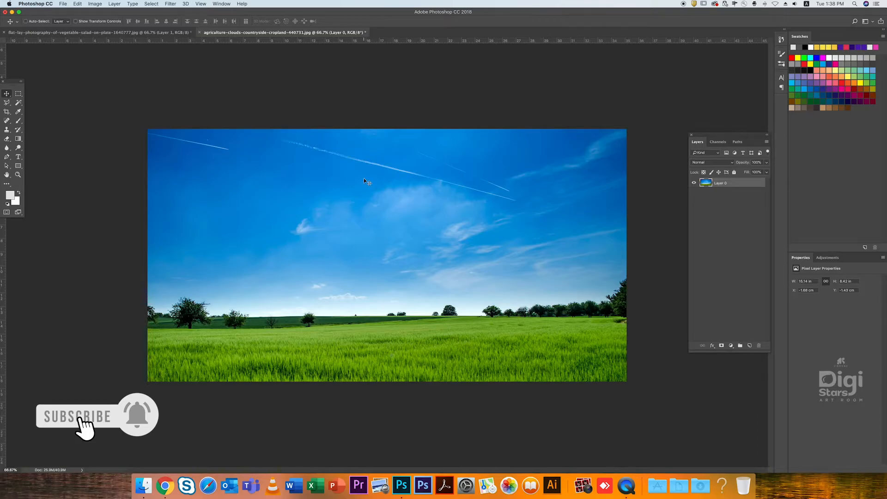
key("super+r")
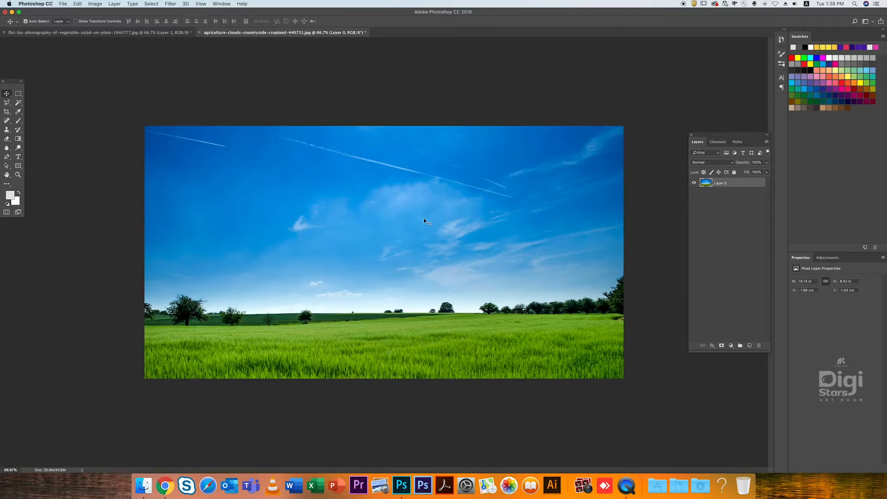
key("super+z")
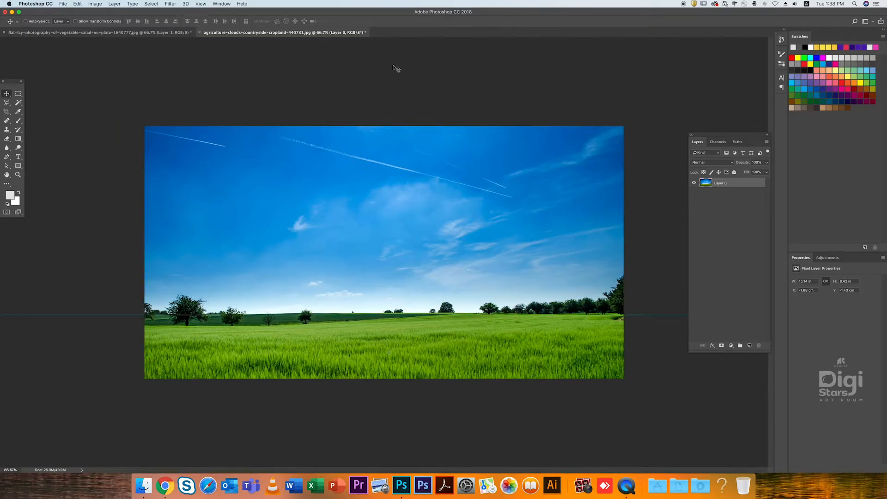
key("alt+super+z")
key("alt+super+z")
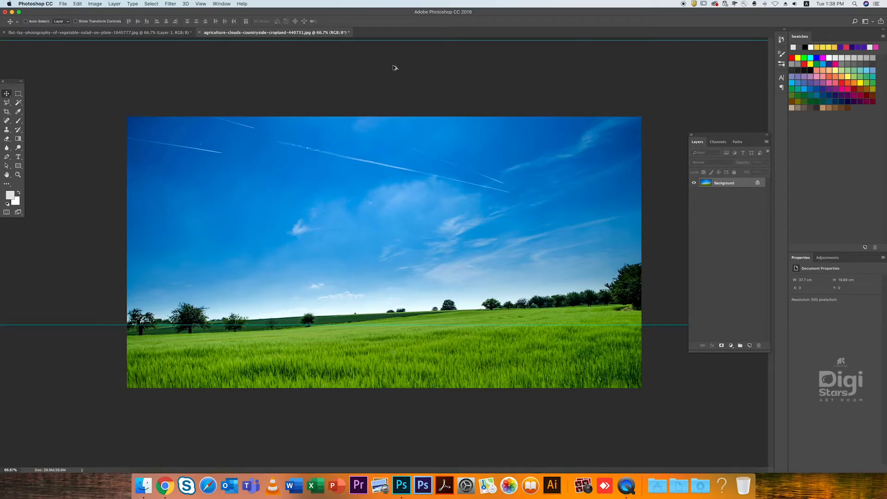
key("shift+super+z")
key("shift+super+z")
key("alt+super+z")
key("alt+super+z")
key("shift+super+z")
key("shift+super+z")
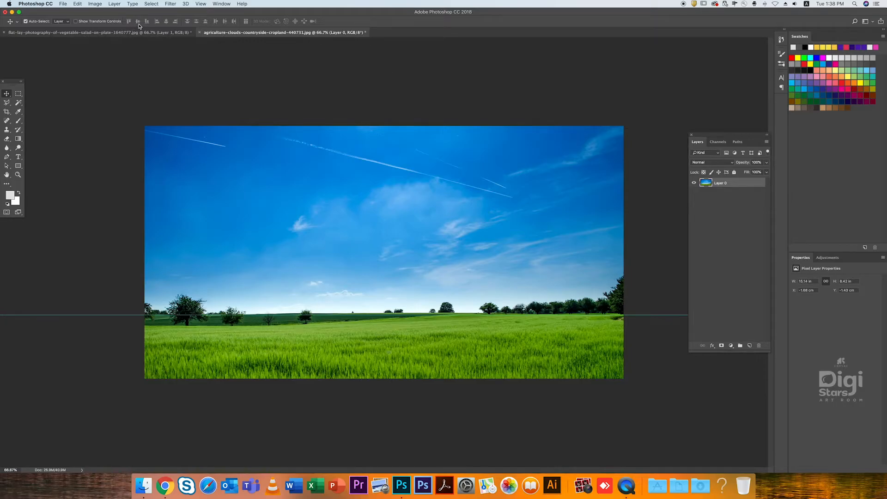
key("c")
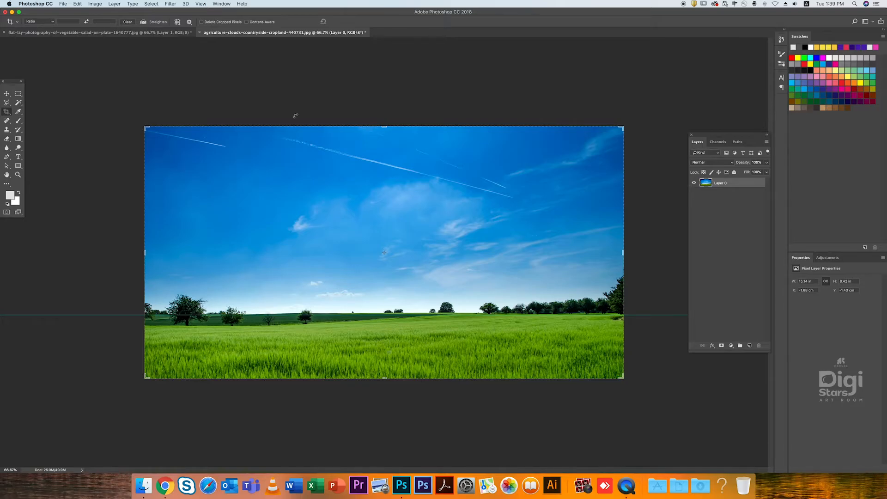
left_click(6, 93)
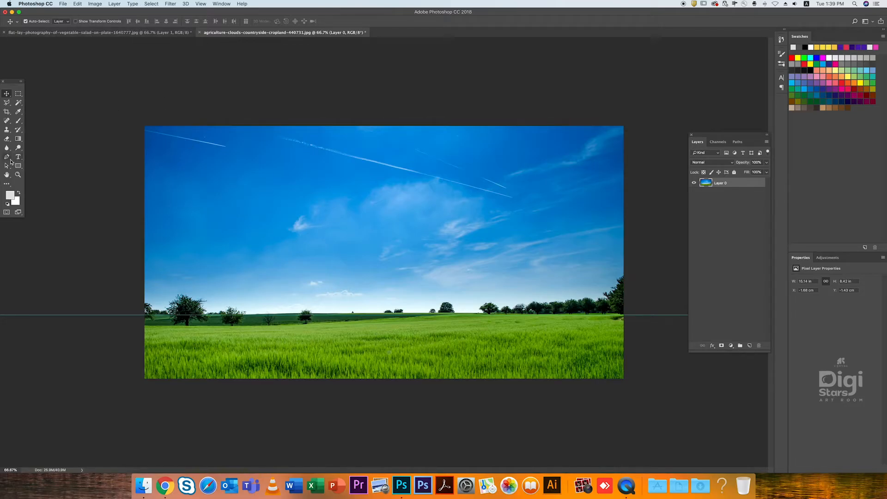
left_click(6, 111)
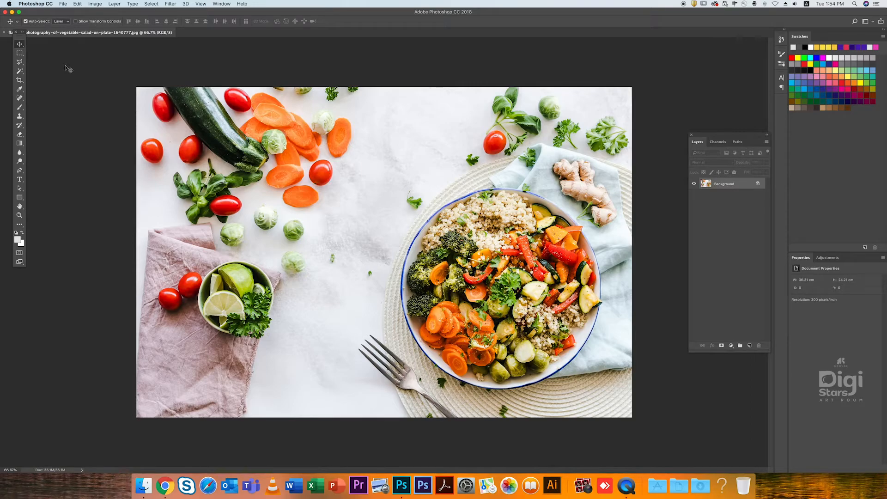
- Try cropping the salad photo around the bowl by moving the frame's left, right and top edges inward, and undo the crop
left_click(21, 81)
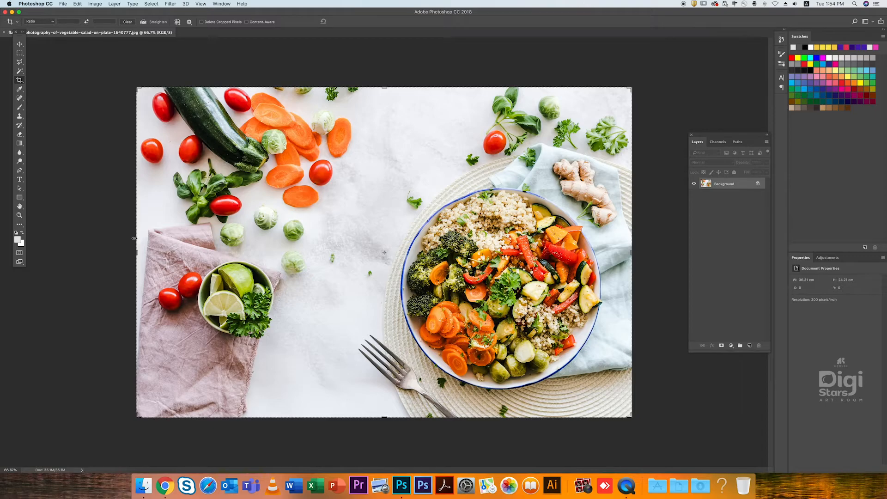
left_click_drag(136, 253, 259, 253)
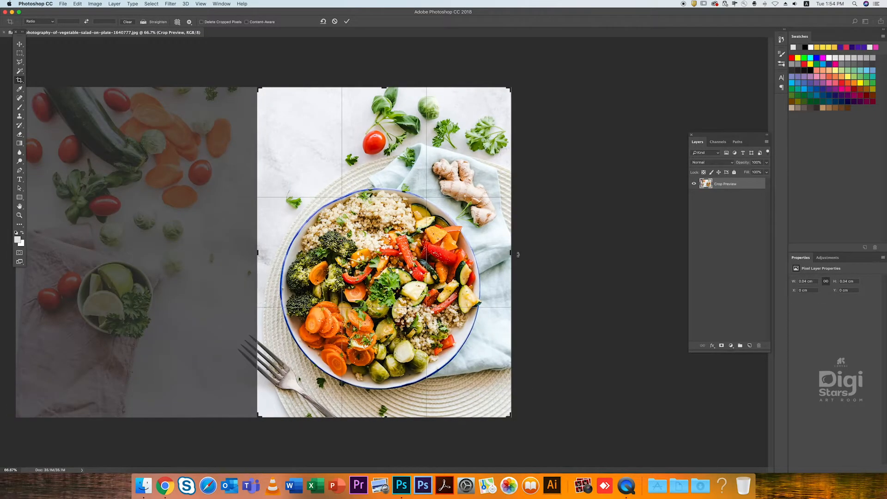
left_click_drag(507, 253, 498, 254)
left_click_drag(390, 92, 390, 138)
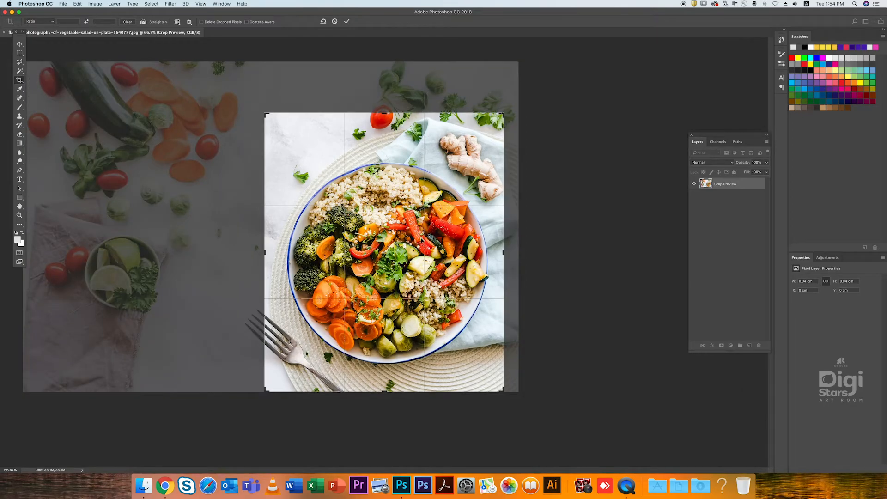
key("Return")
key("super+z")
- Draw a square crop around the salad bowl, commit and undo it, and cancel a second similar crop frame
left_click_drag(361, 155, 614, 407)
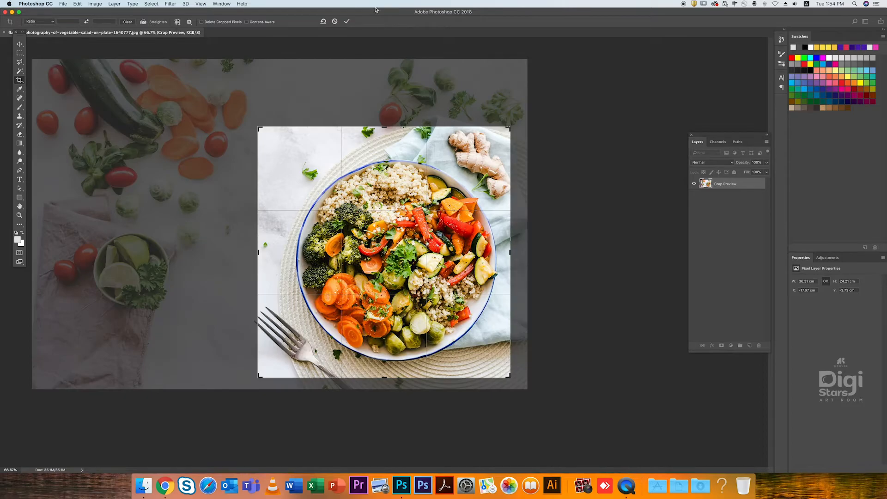
left_click(346, 22)
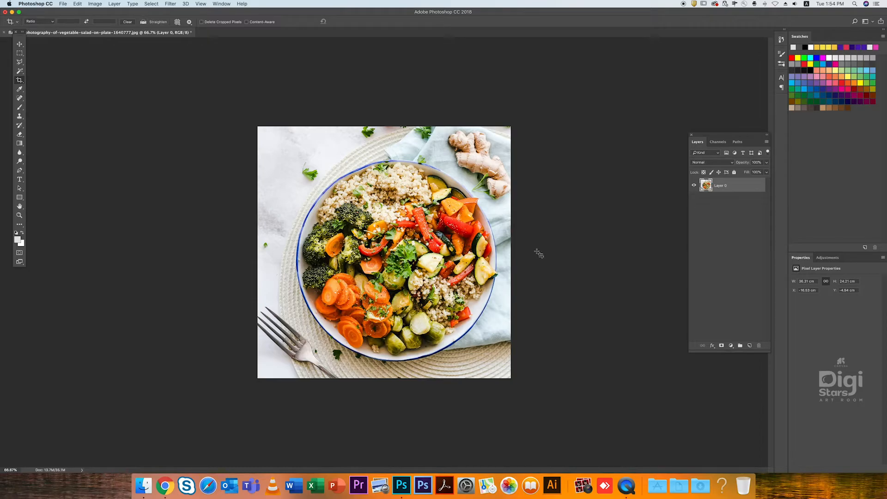
key("super+z")
left_click_drag(372, 160, 619, 408)
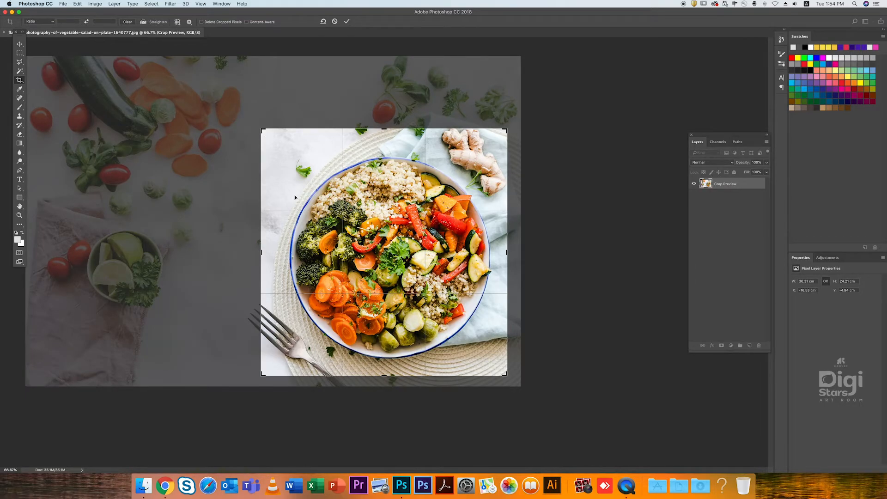
key("Escape")
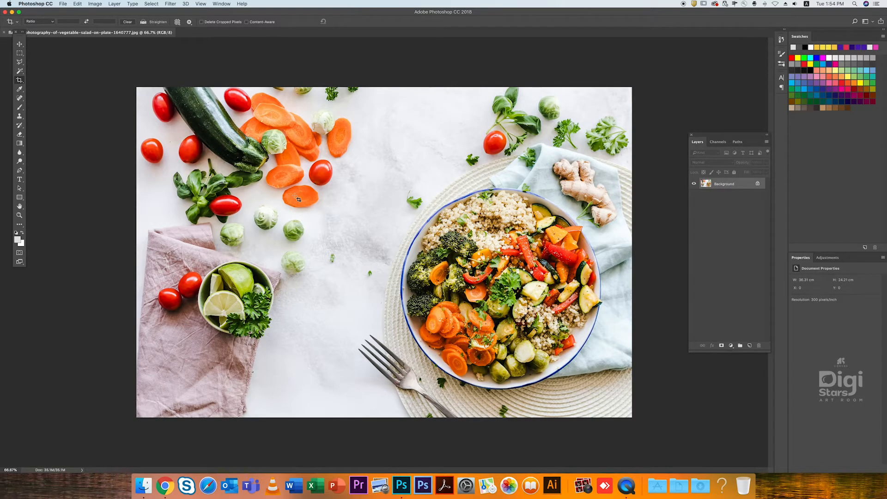
- Draw another square crop frame around the salad bowl, reset it to the full photo, and exit the crop
left_click_drag(361, 157, 621, 410)
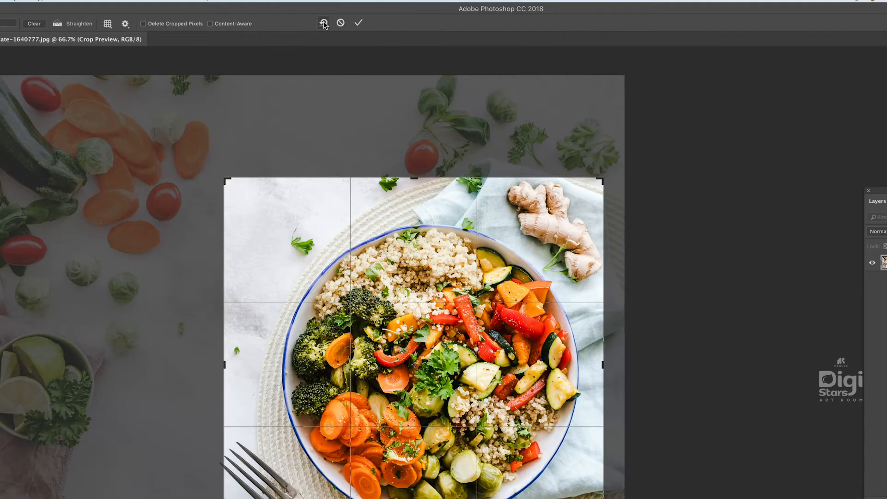
key("Escape")
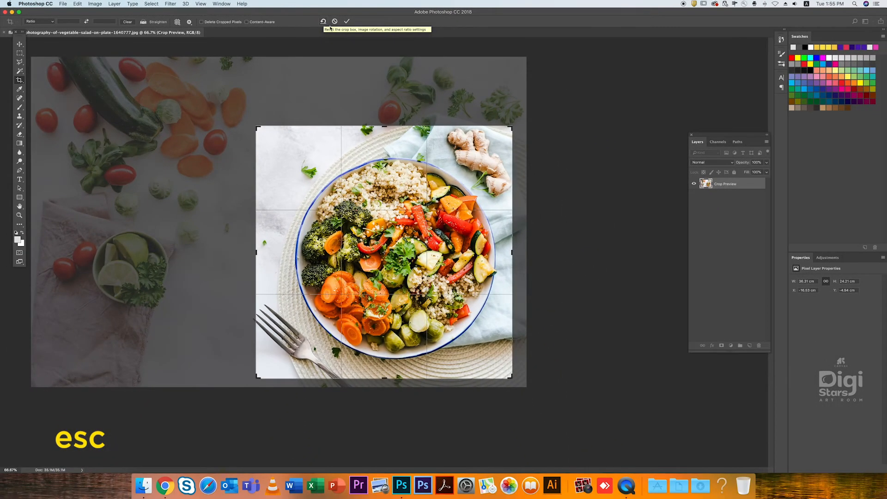
left_click(323, 21)
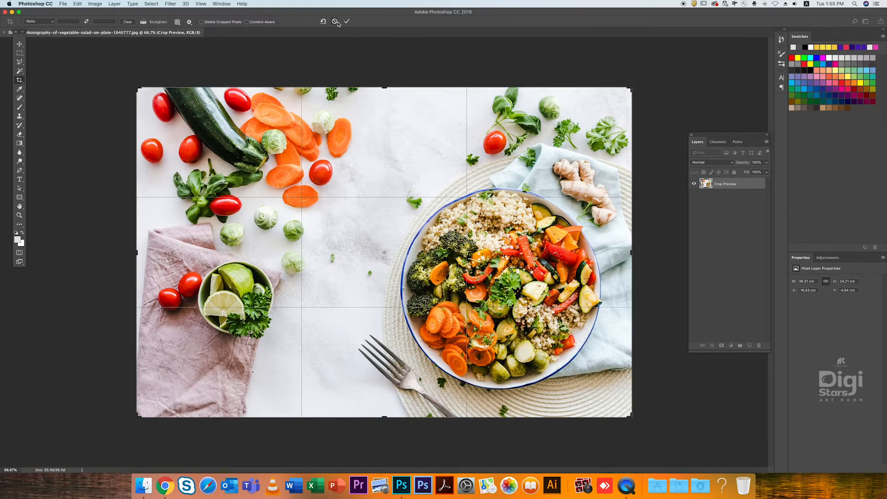
key("Return")
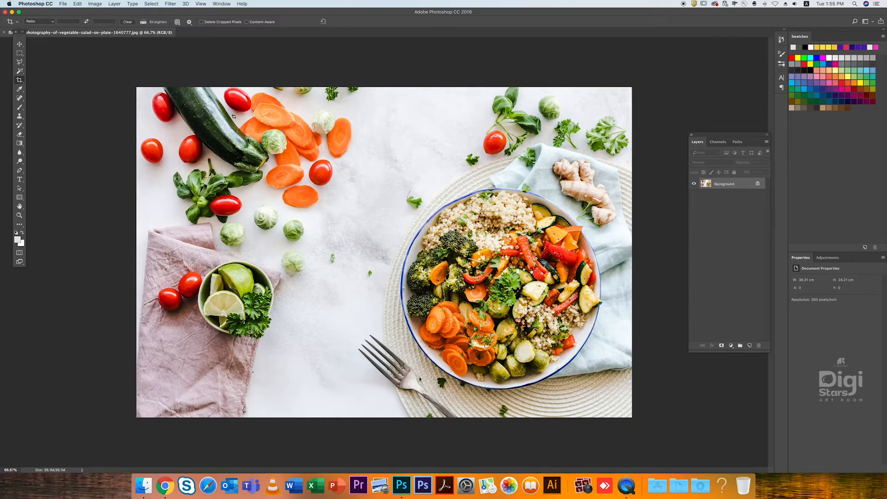
- Open the book photo shutterstock_1703610145.jpg from Downloads and activate the Perspective Crop Tool
left_click(19, 45)
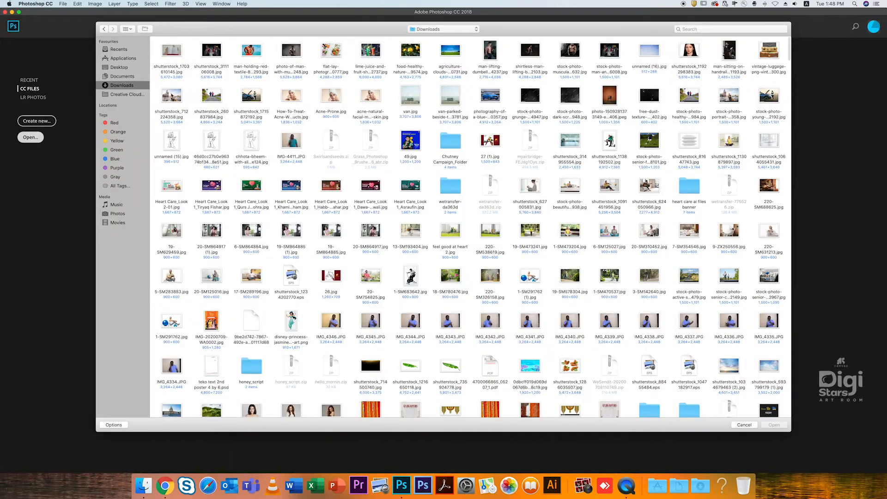
left_click(178, 56)
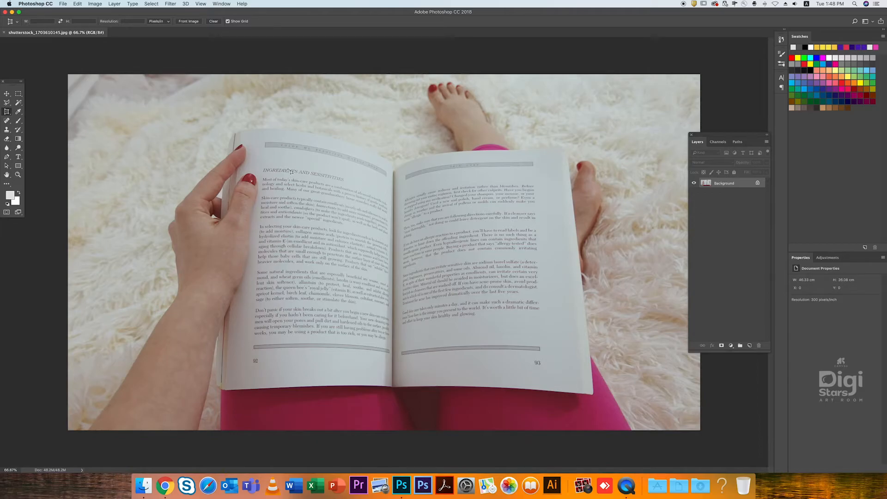
left_click(7, 111)
left_click(37, 118)
- Switch the toolbox to a single column, move it up closer to the photo, and choose the Perspective Crop Tool
left_click(21, 82)
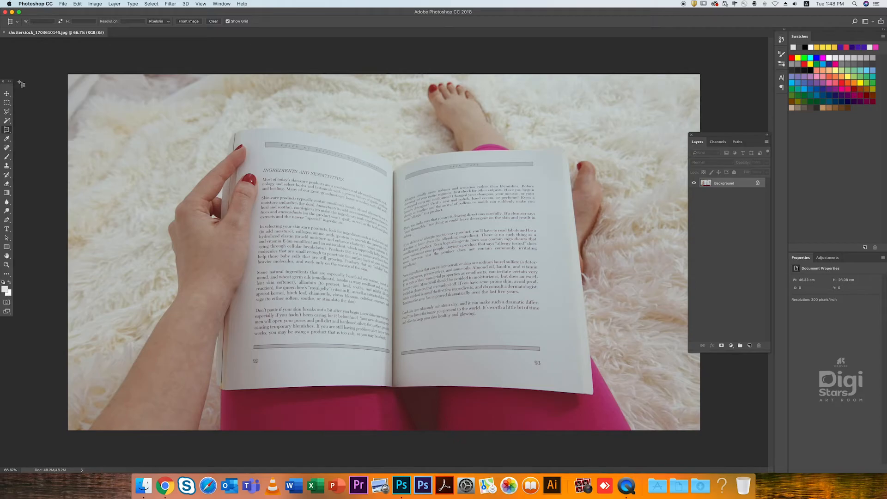
left_click_drag(7, 85, 20, 41)
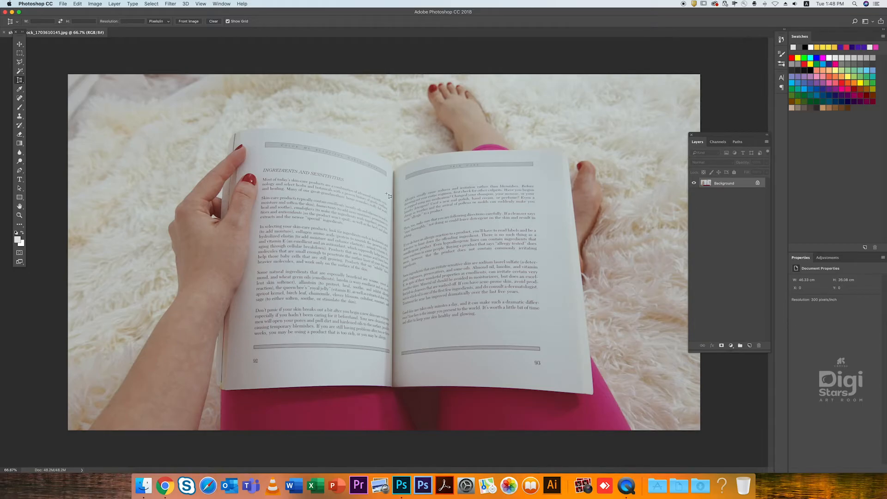
right_click(19, 80)
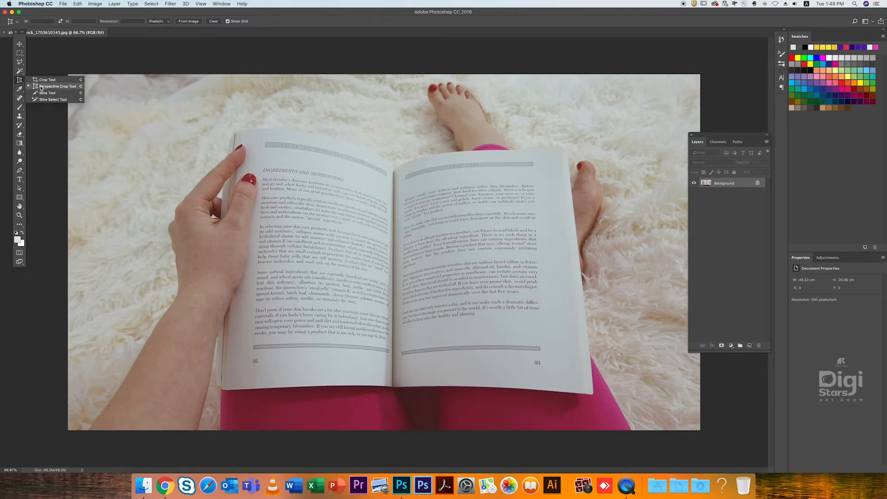
left_click(56, 87)
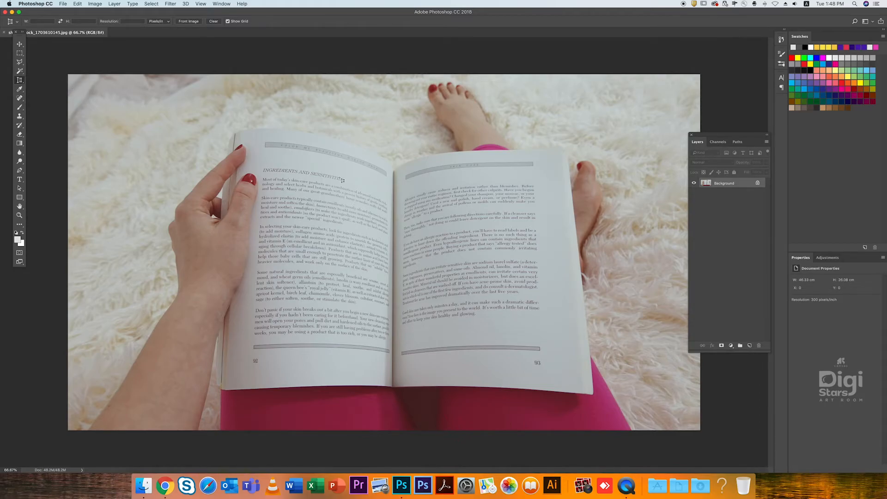
- Place the four corners of a perspective crop around the body text of the book's left page, down to the page number
left_click(389, 197)
left_click(263, 174)
left_click(253, 363)
left_click(393, 366)
left_click_drag(396, 369, 392, 367)
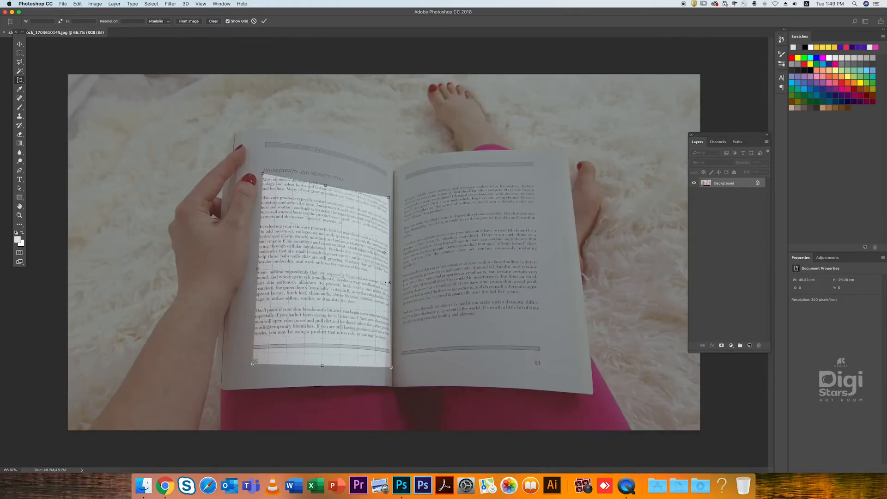
- Raise both upper corners of the perspective crop to include the page heading, matching the text's slant, and commit the crop
left_click_drag(389, 198, 389, 188)
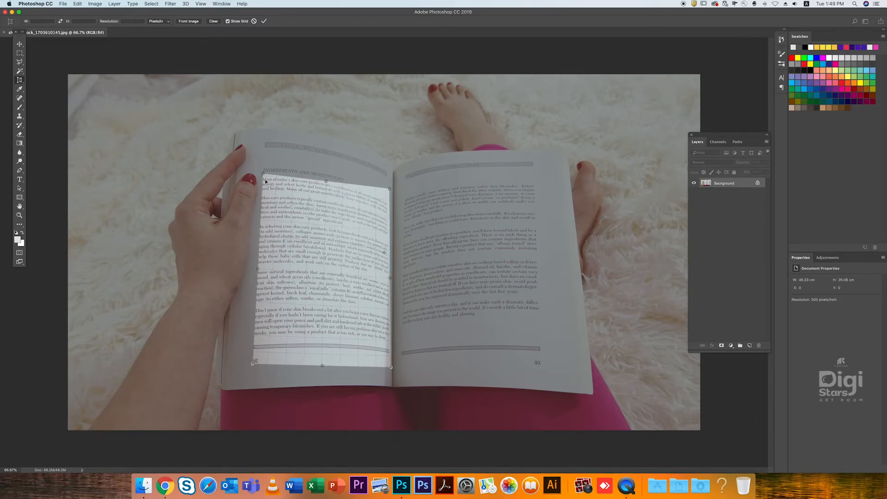
left_click_drag(263, 174, 257, 156)
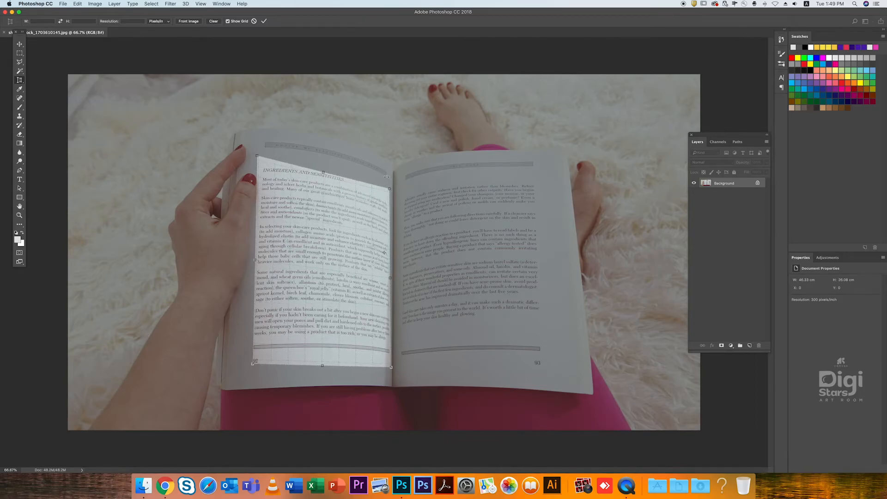
left_click_drag(391, 192, 391, 184)
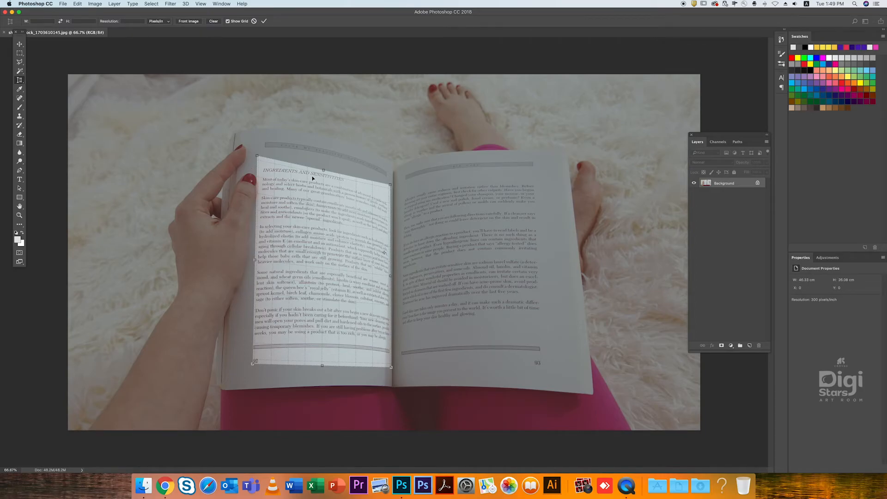
key("Return")
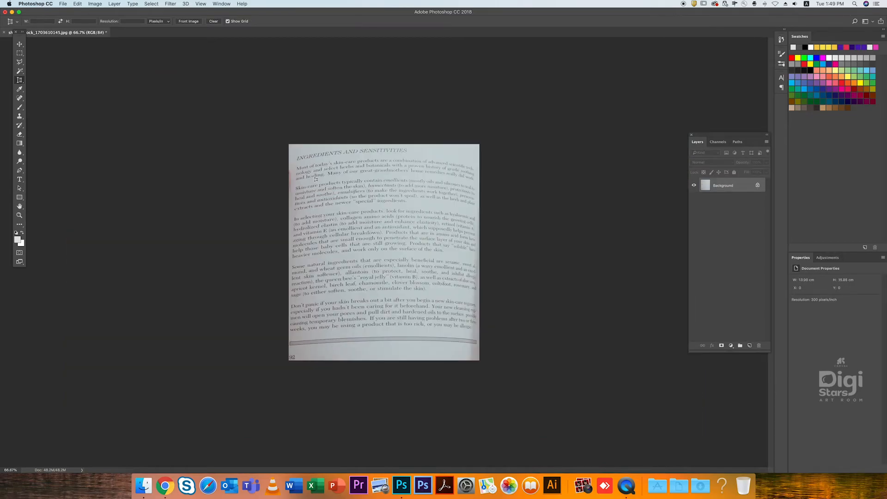
- Zoom the cropped page to 100% and compare it with the original photo by undoing and redoing the crop twice
key("z")
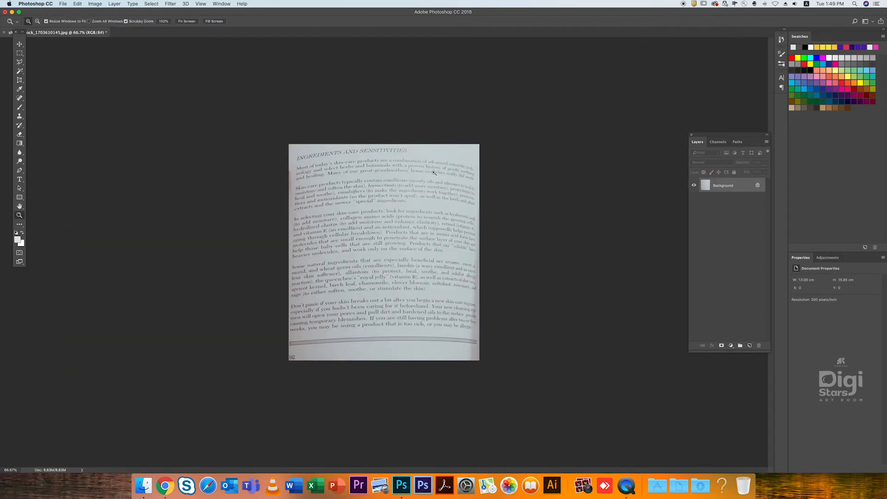
left_click(389, 164)
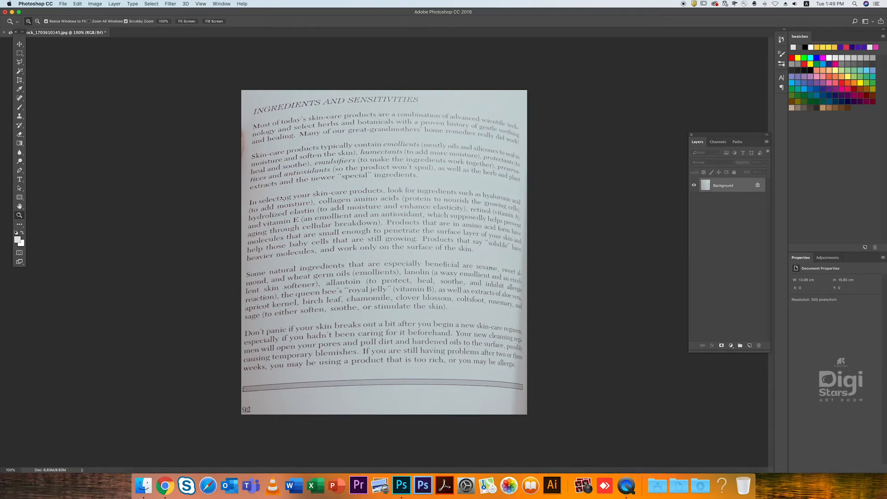
key("ctrl+z")
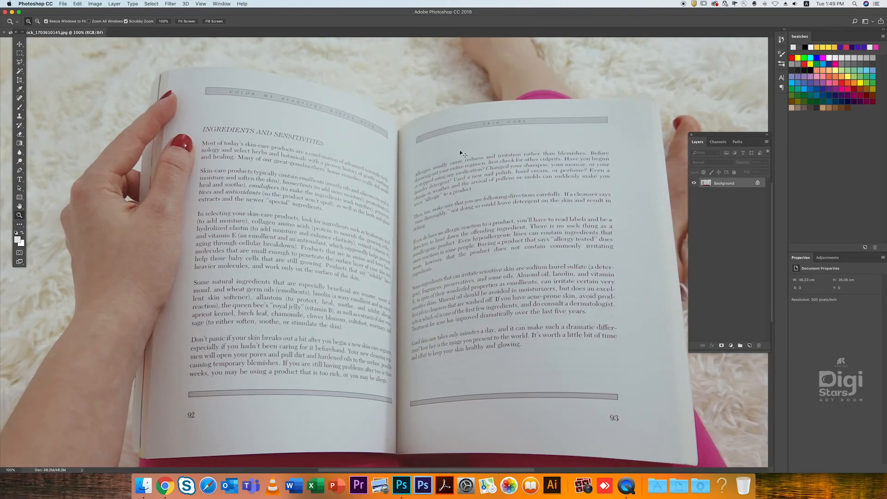
key("ctrl+z")
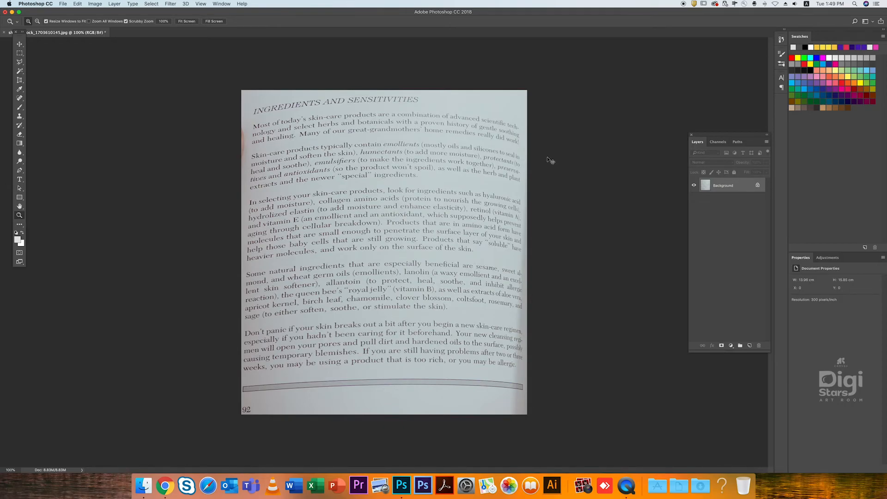
key("super+z")
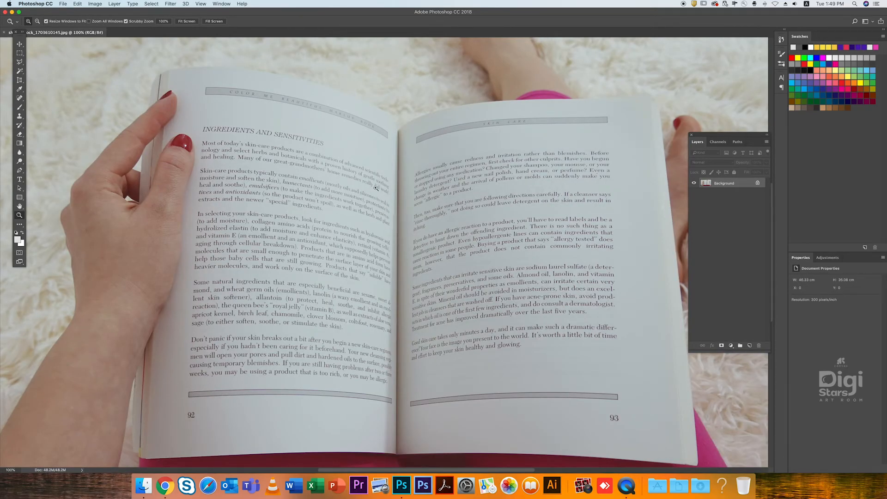
key("super+z")
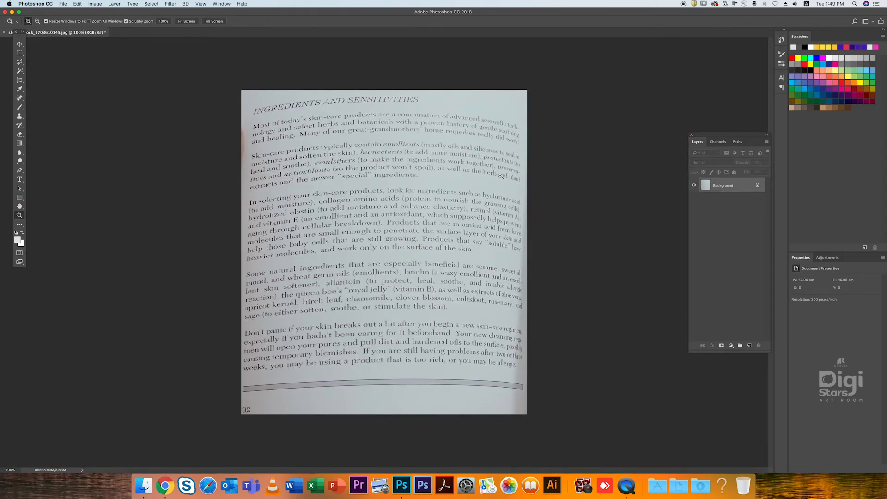
- Show the group of crop and slice tools in the toolbox
left_click(20, 83)
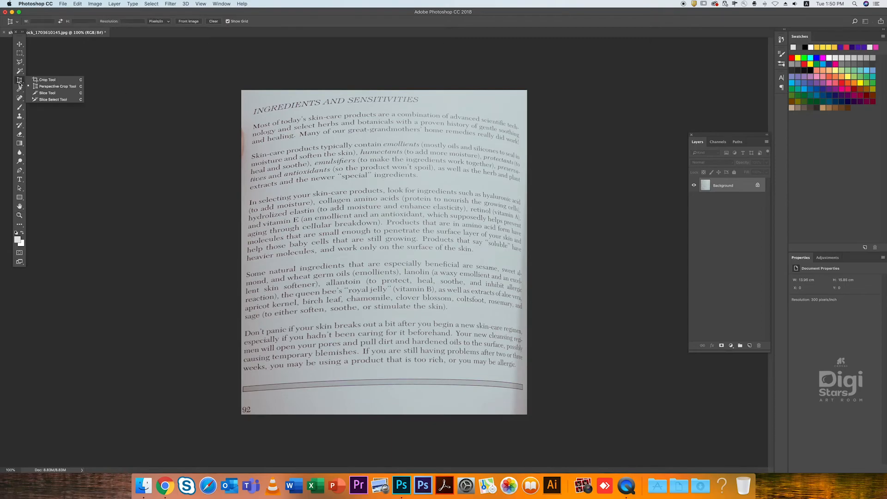